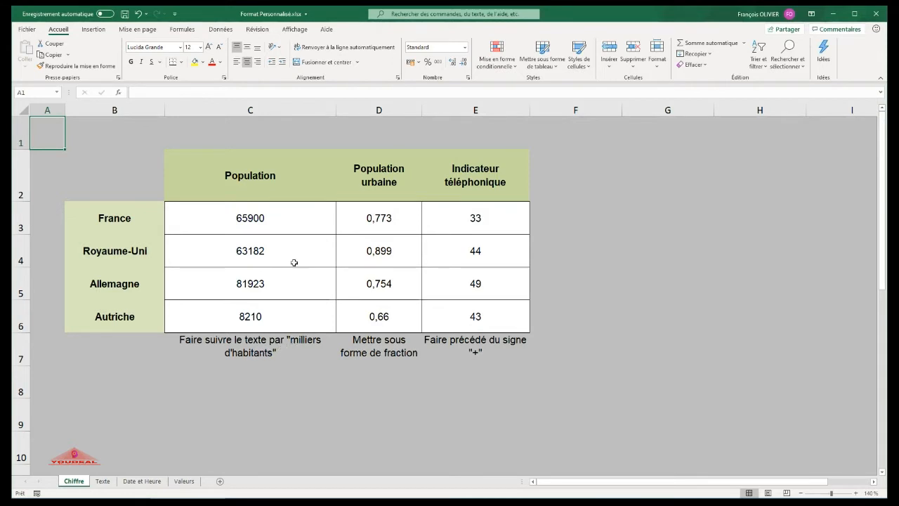
Select the four population figures in cells C3:C6.
left_click_drag(289, 211, 278, 312)
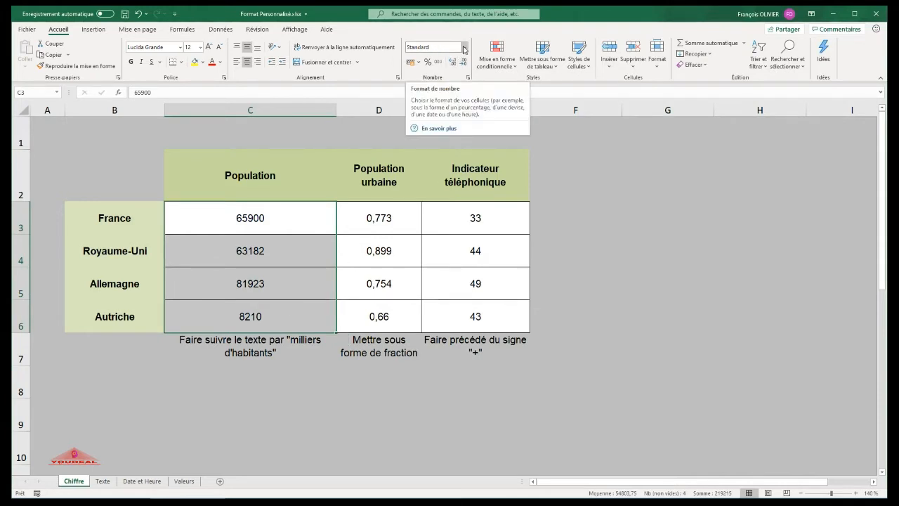
left_click(464, 47)
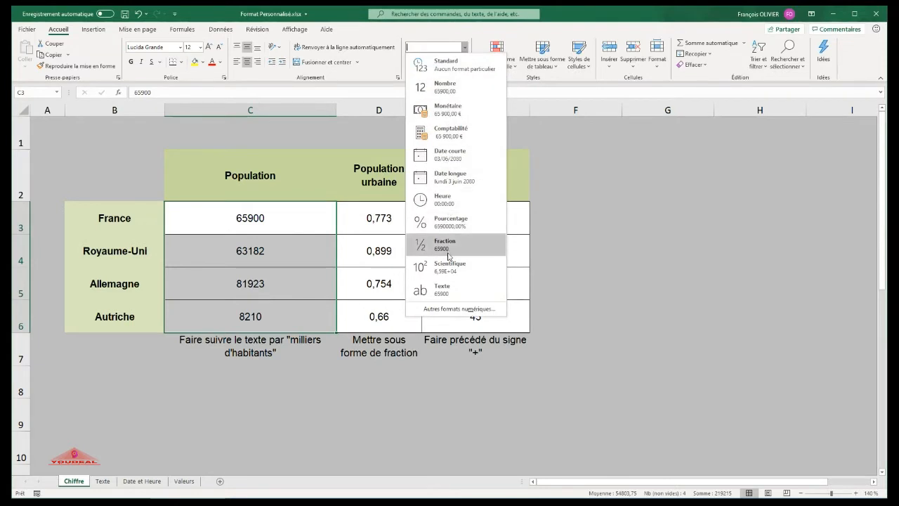
left_click(444, 310)
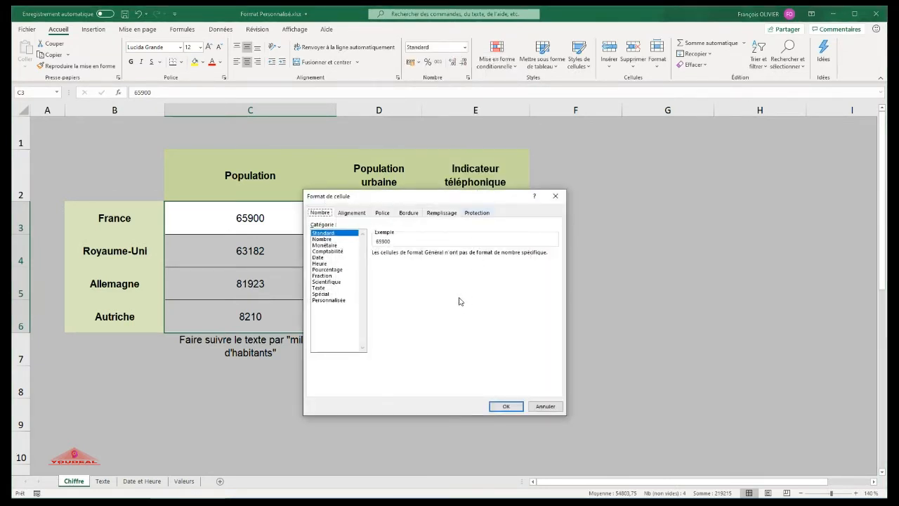
left_click(555, 196)
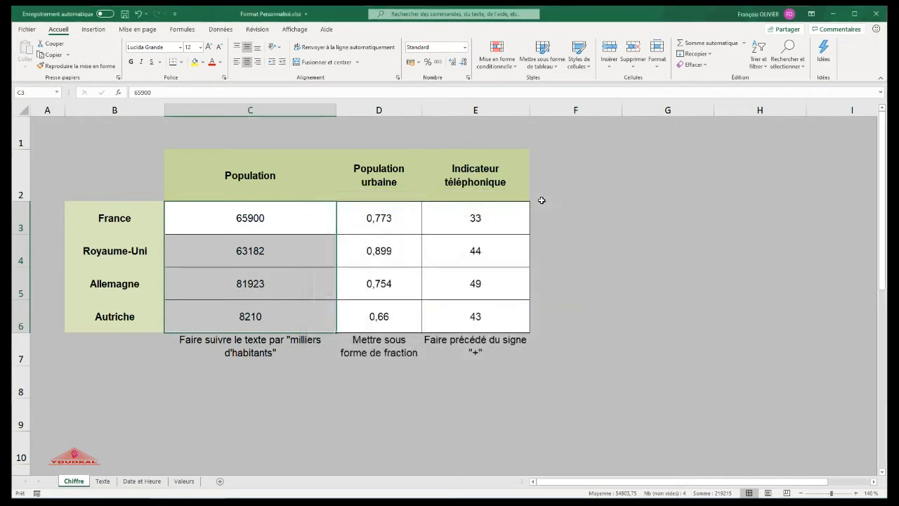
left_click(469, 81)
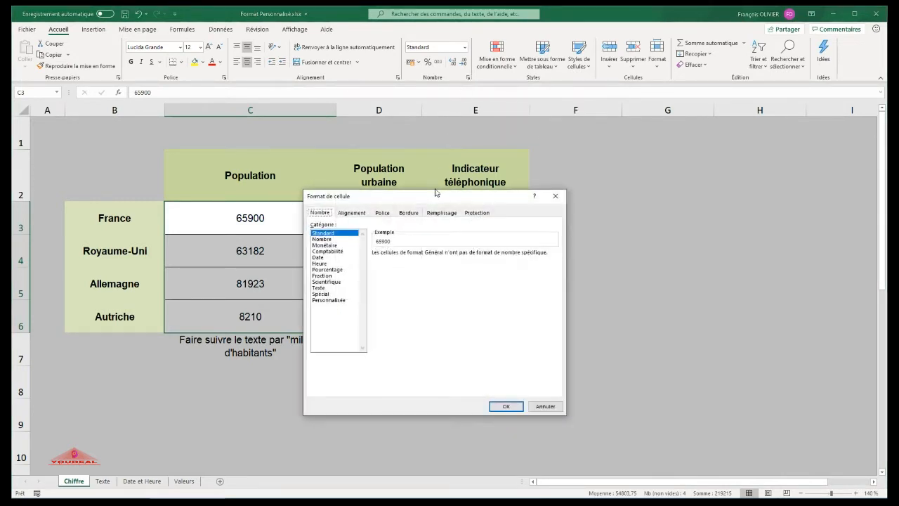
left_click_drag(434, 199, 531, 167)
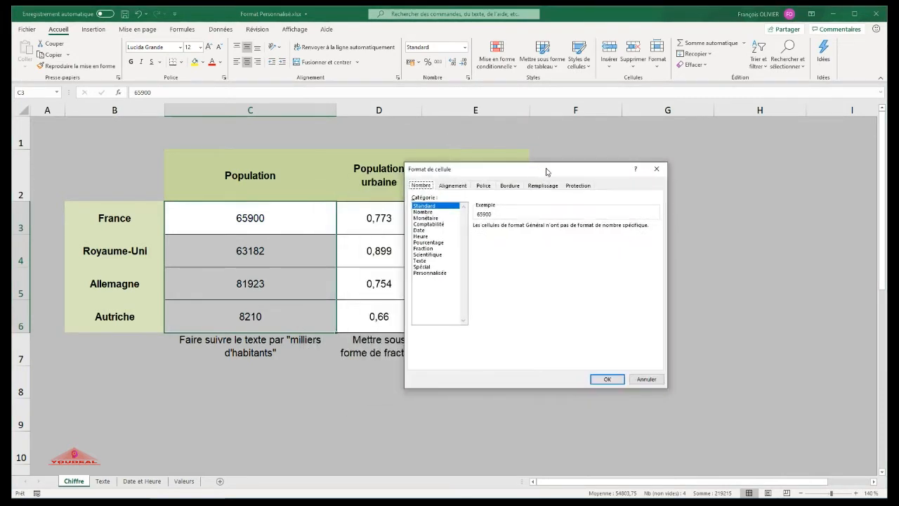
left_click(651, 167)
Enter the custom number format 0" milliers d'habitants" for the selected population figures.
right_click(289, 239)
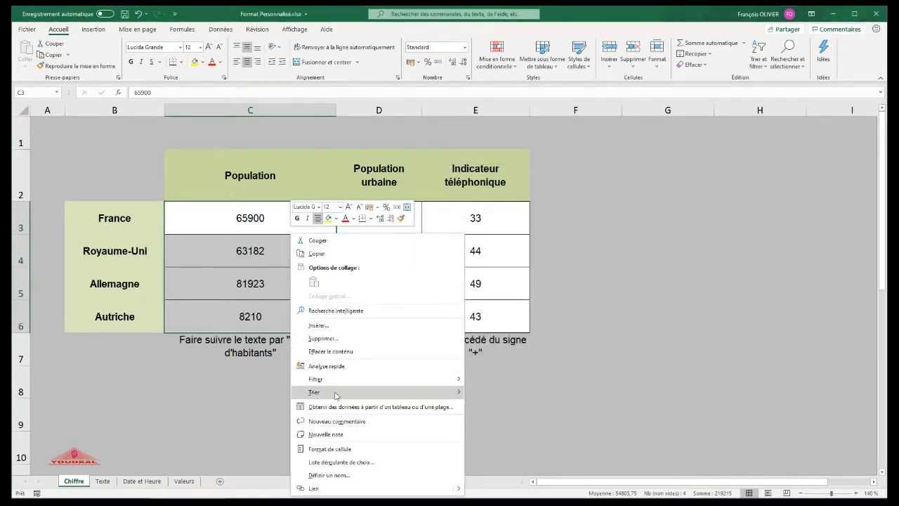
left_click(340, 450)
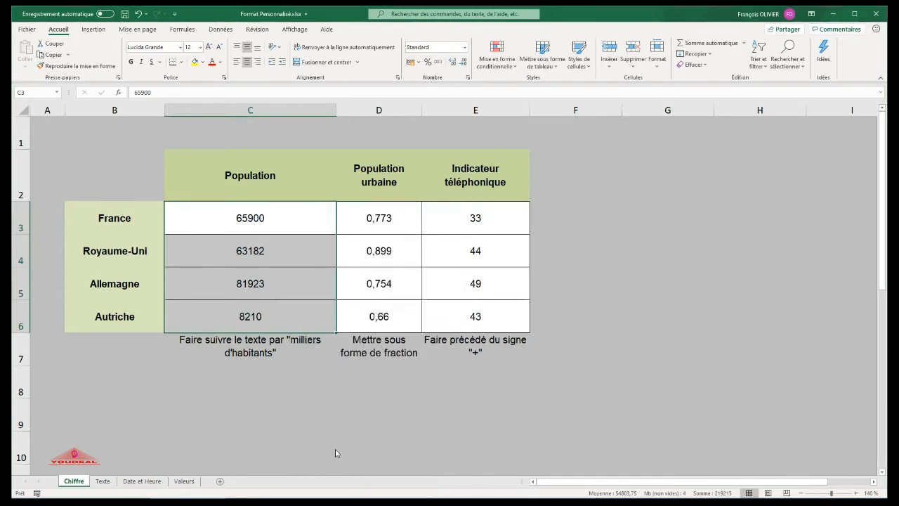
left_click_drag(370, 275, 536, 194)
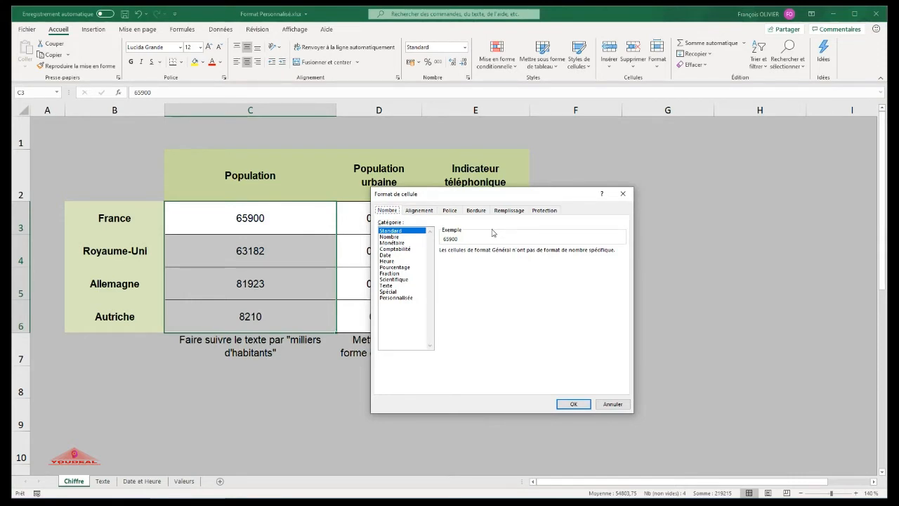
left_click(403, 301)
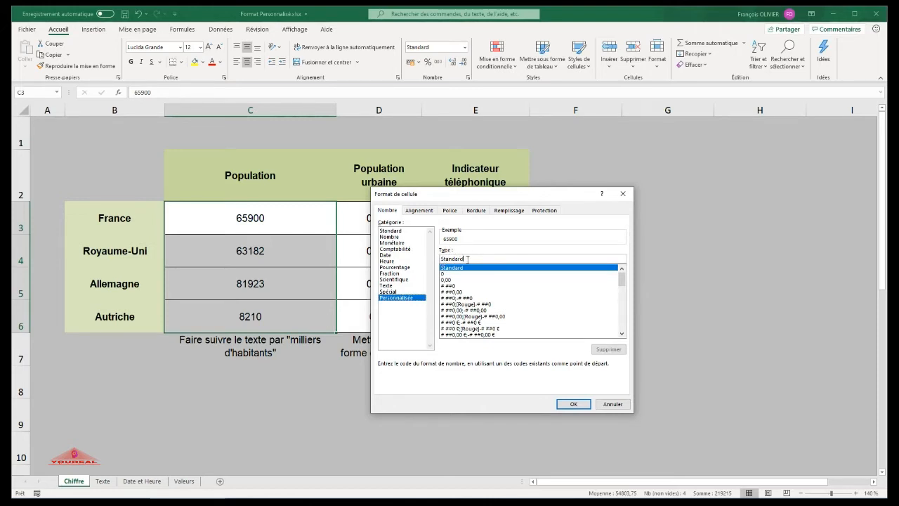
key("BackSpace")
key("BackSpace")
key("BackSpace")
key("BackSpace")
key("BackSpace")
key("BackSpace")
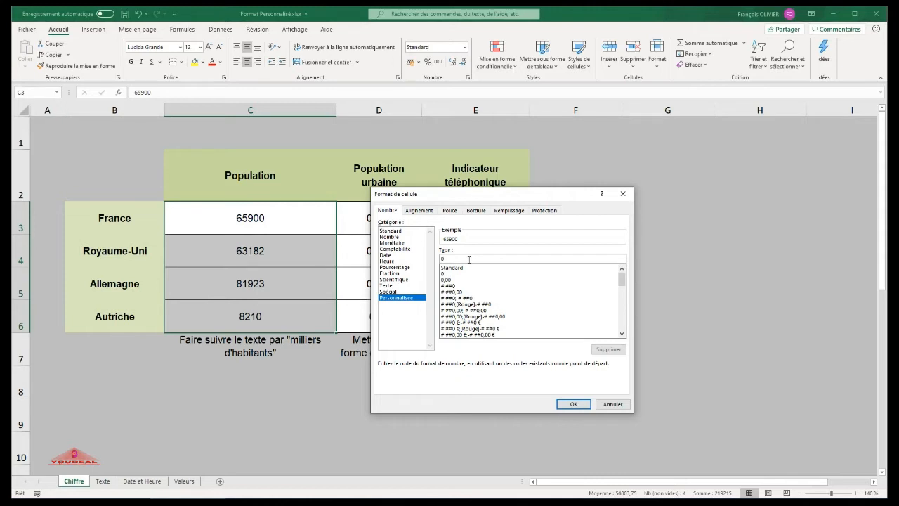
type("\" milliers d")
type("'habitants\"")
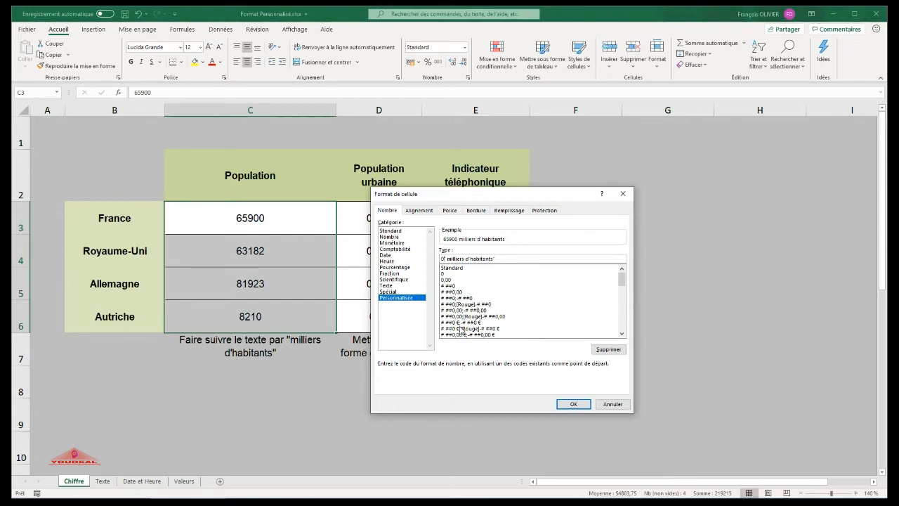
Change the number code in the custom format to # ##0, keeping the " milliers d'habitants" suffix, and apply it to the population figures.
key("BackSpace")
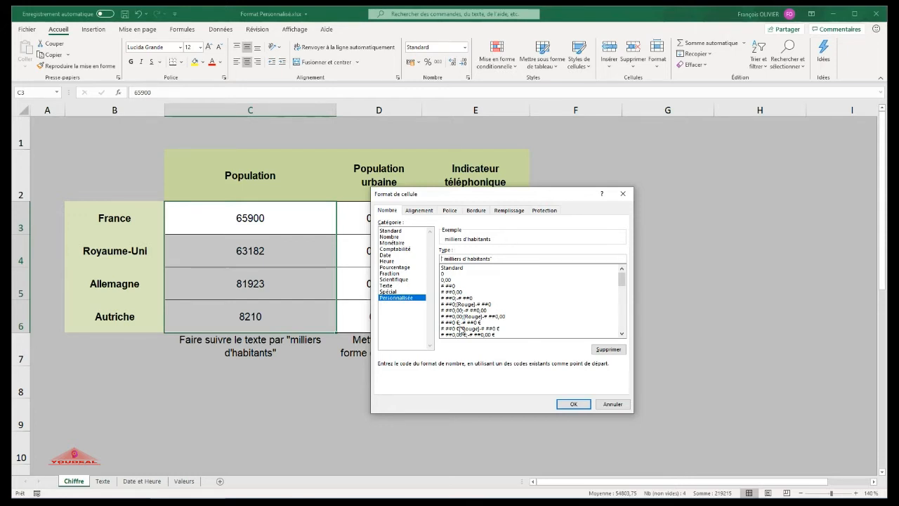
type("#")
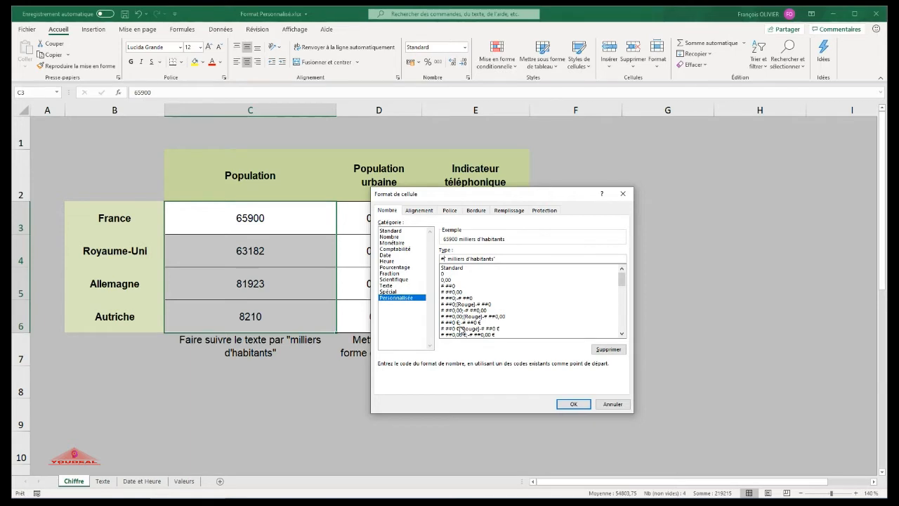
key("BackSpace")
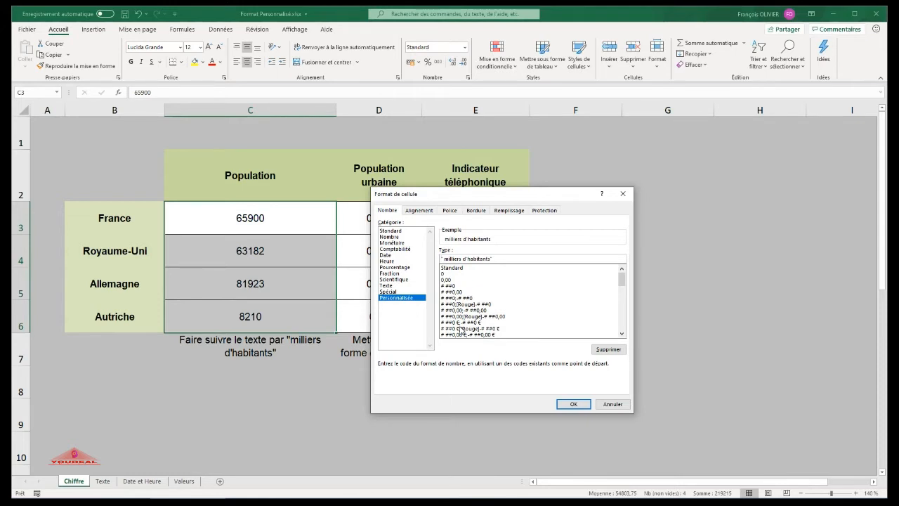
type("#")
type("##")
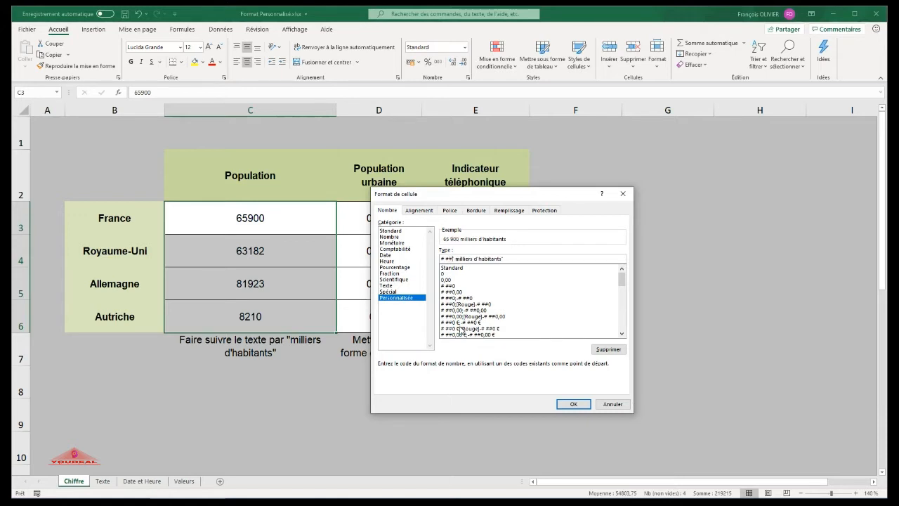
type("0")
left_click(573, 404)
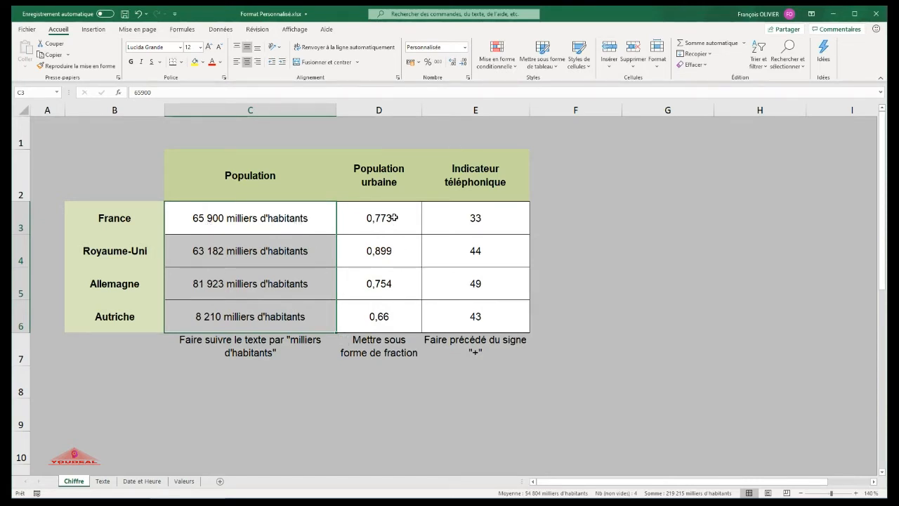
Format the urban population values in D3:D6 as fractions of type "De trois chiffres (312/943)", previewing the other fraction types first.
left_click_drag(395, 218, 388, 298)
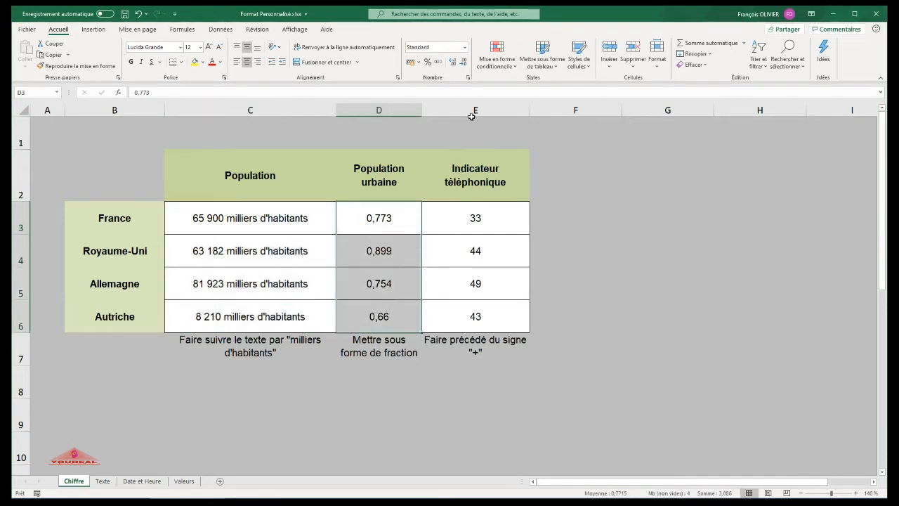
left_click(467, 77)
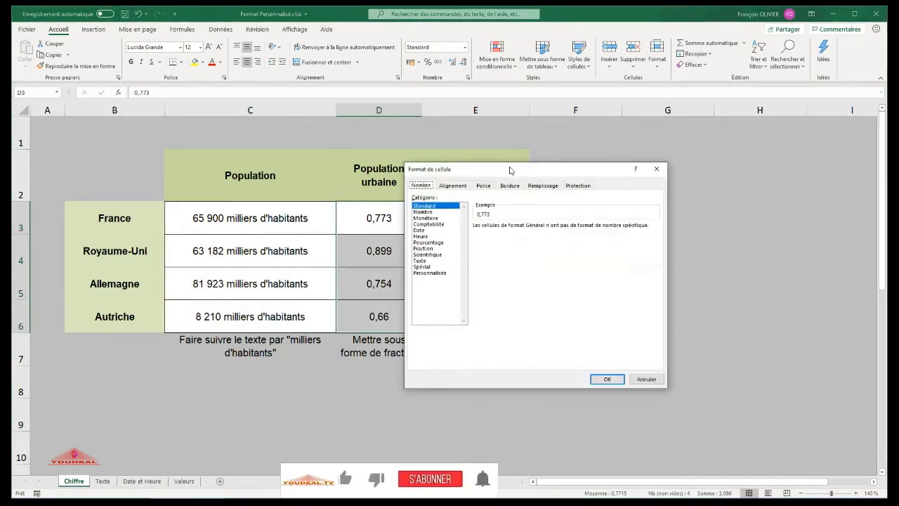
left_click_drag(512, 163, 570, 158)
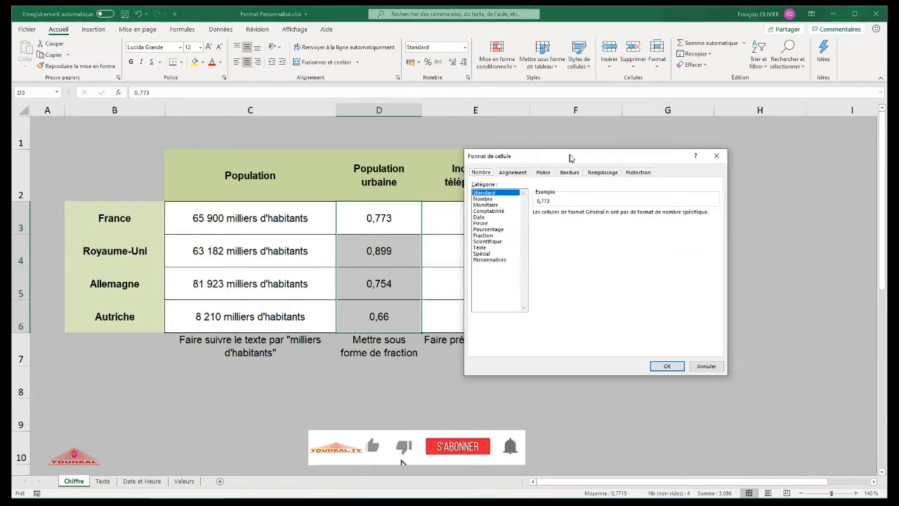
left_click(488, 235)
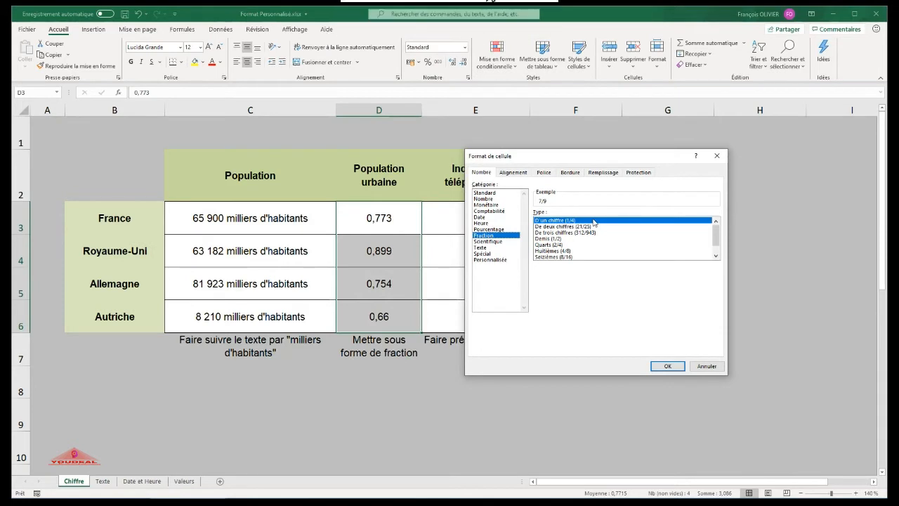
left_click(572, 227)
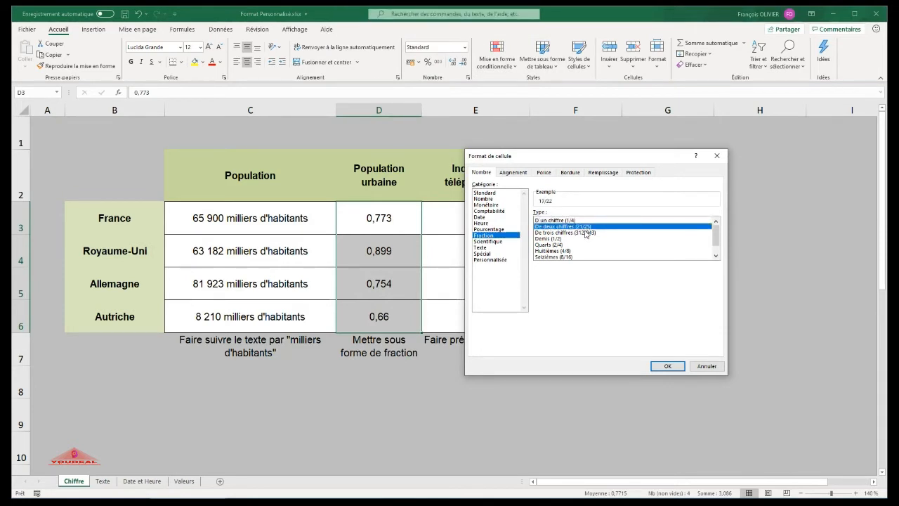
left_click(573, 233)
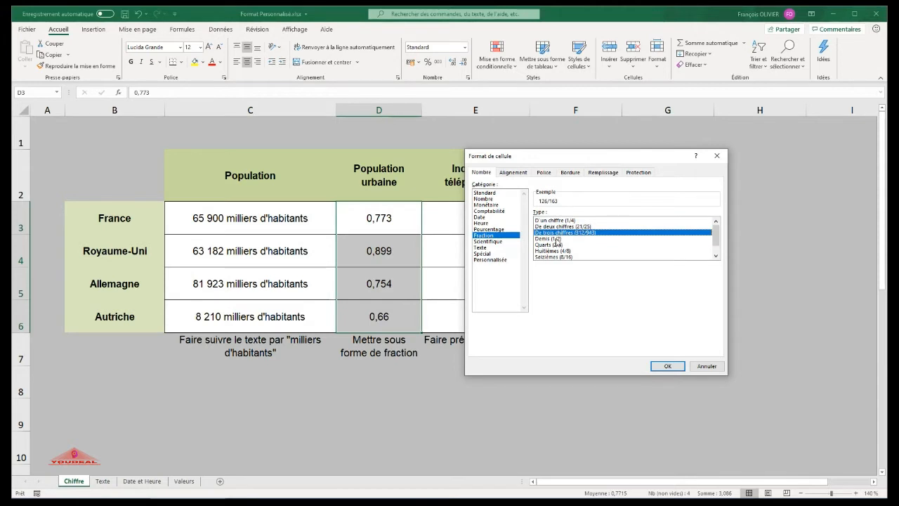
left_click(556, 240)
left_click(554, 245)
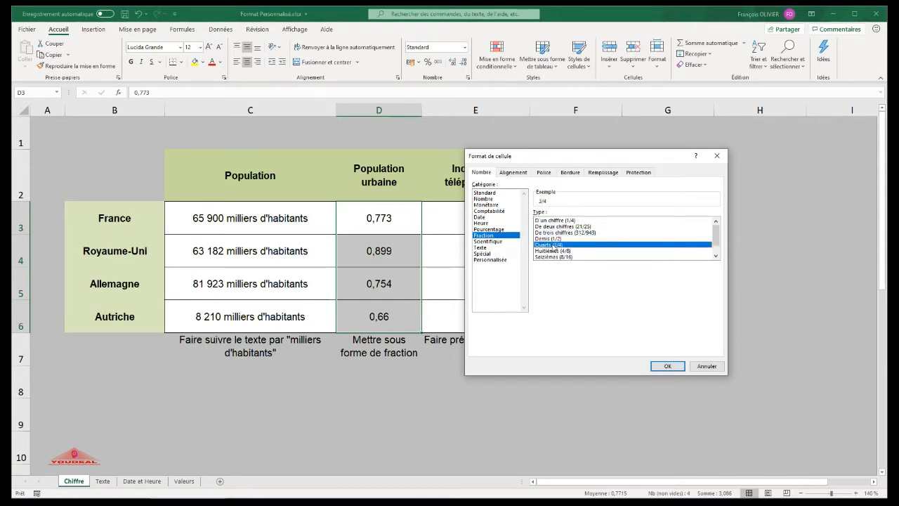
left_click(551, 251)
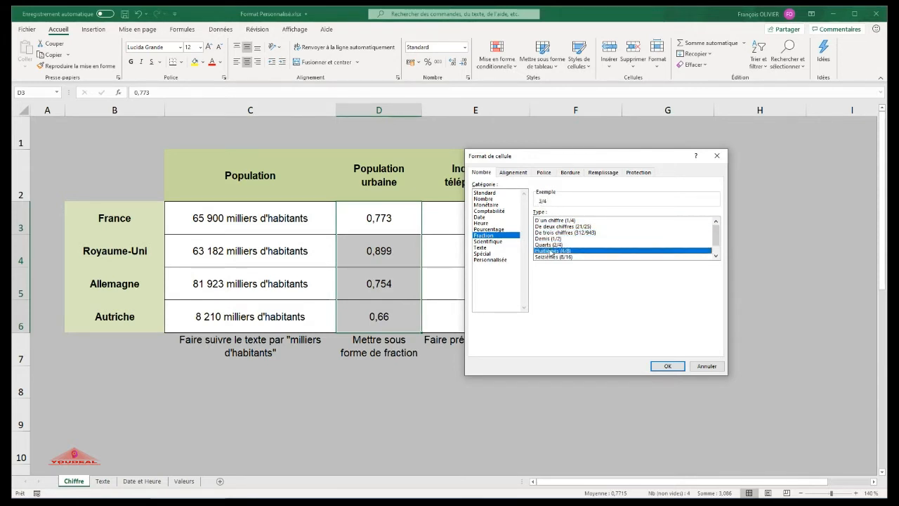
left_click(554, 257)
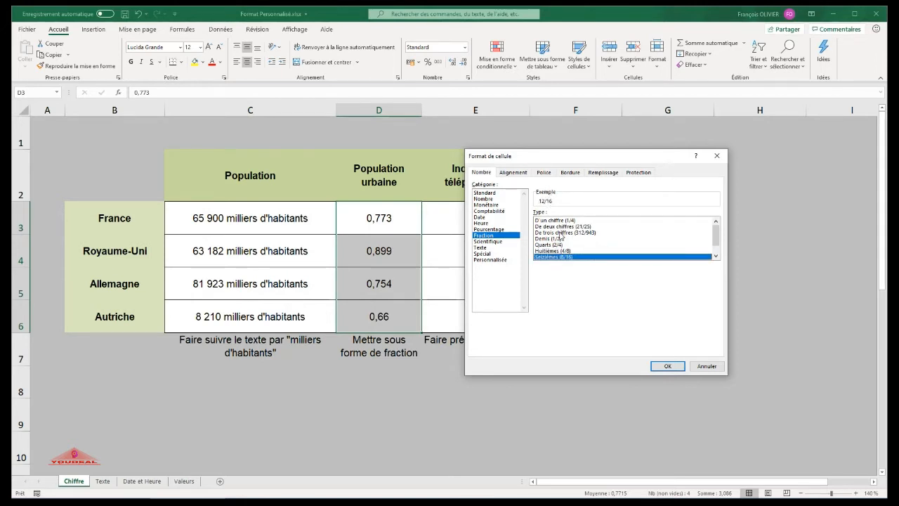
left_click(556, 233)
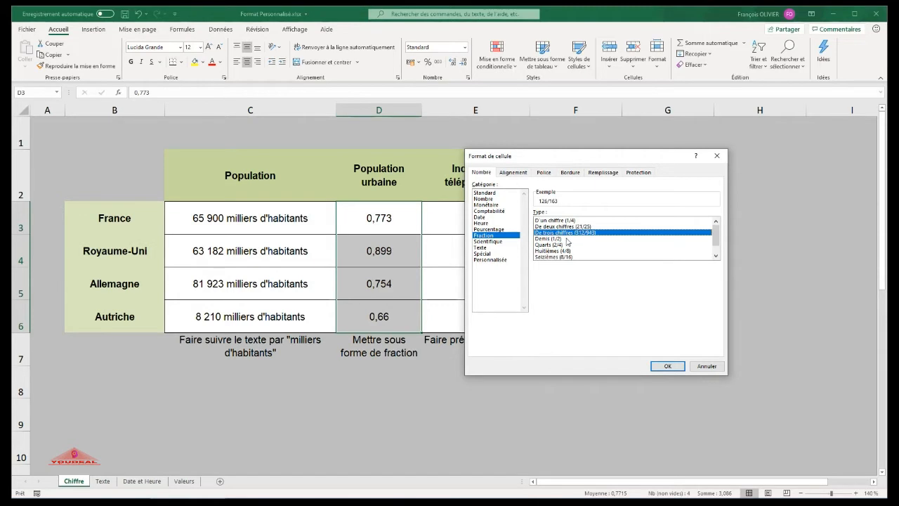
left_click(668, 366)
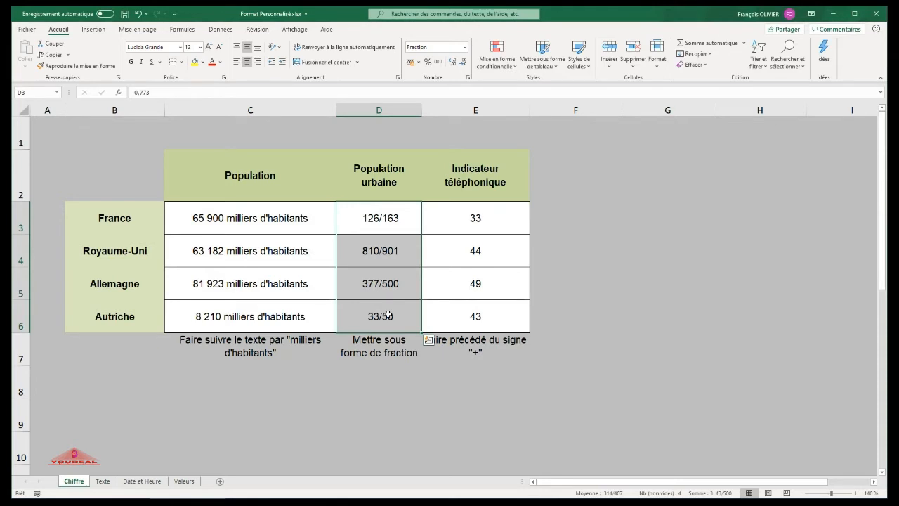
Apply the custom number format "+"0 to the telephone codes in E3:E6.
left_click(491, 217)
left_click_drag(492, 217, 484, 307)
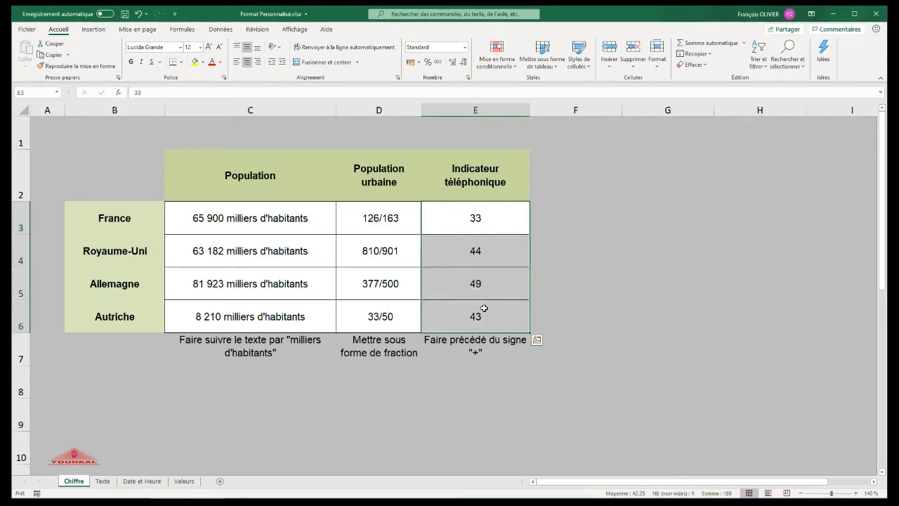
left_click(468, 79)
left_click_drag(592, 157, 672, 149)
left_click(573, 251)
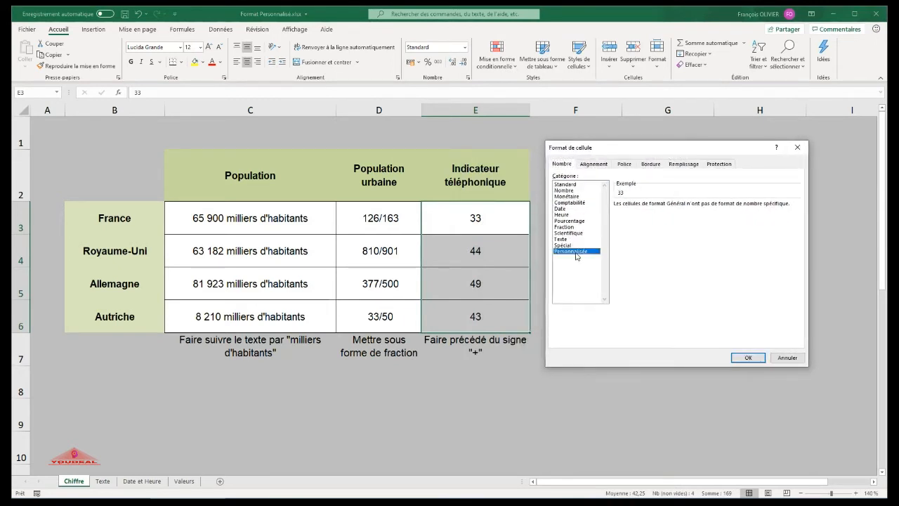
left_click(648, 211)
key("BackSpace")
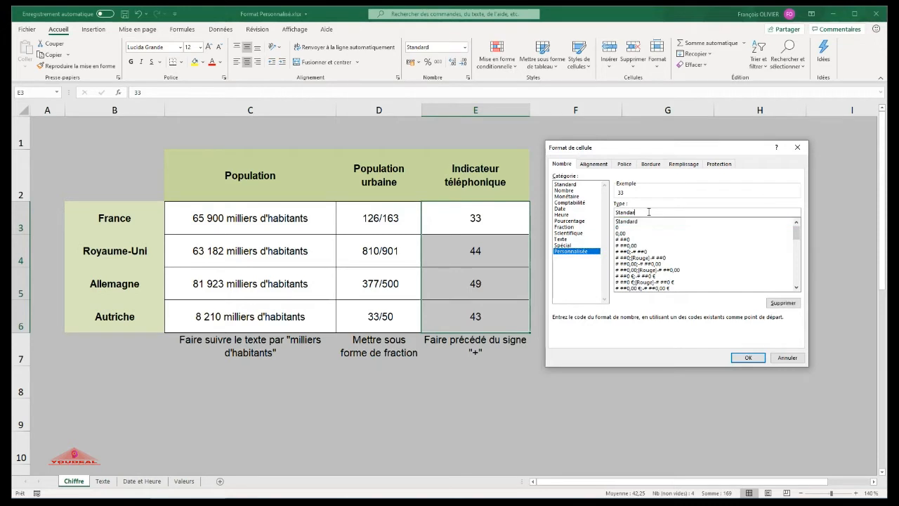
key("BackSpace")
key("BackSpace")
key("BackSpace")
key("BackSpace")
key("BackSpace")
key("BackSpace")
type("\"+\"0")
left_click(749, 357)
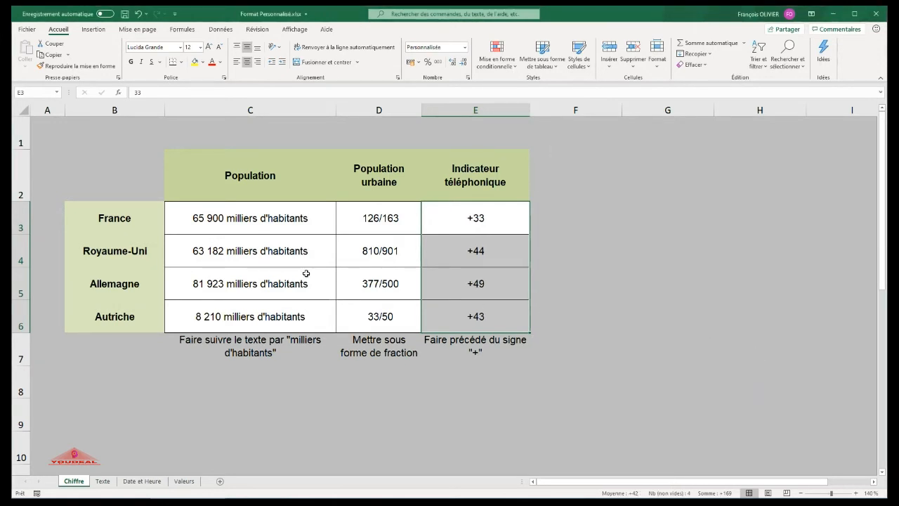
Review the custom format code applied to the population figures in C3:C6.
left_click_drag(313, 214, 302, 316)
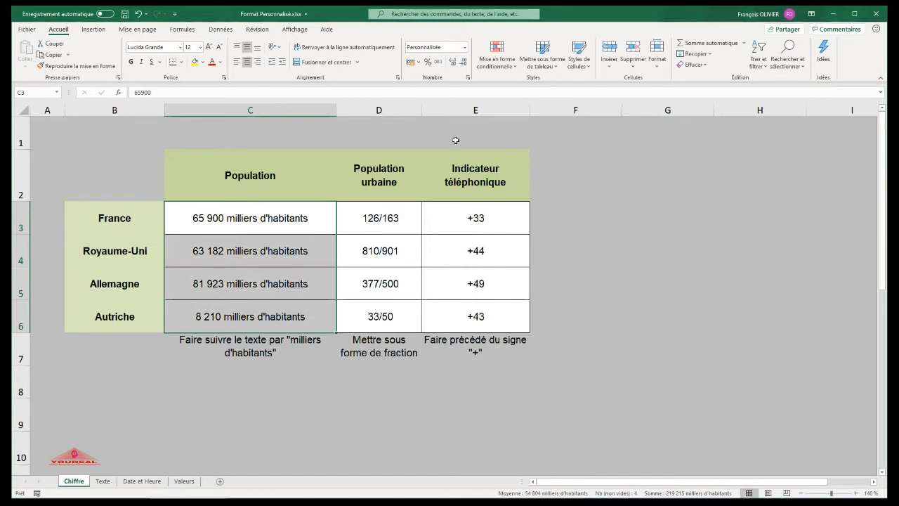
left_click(468, 78)
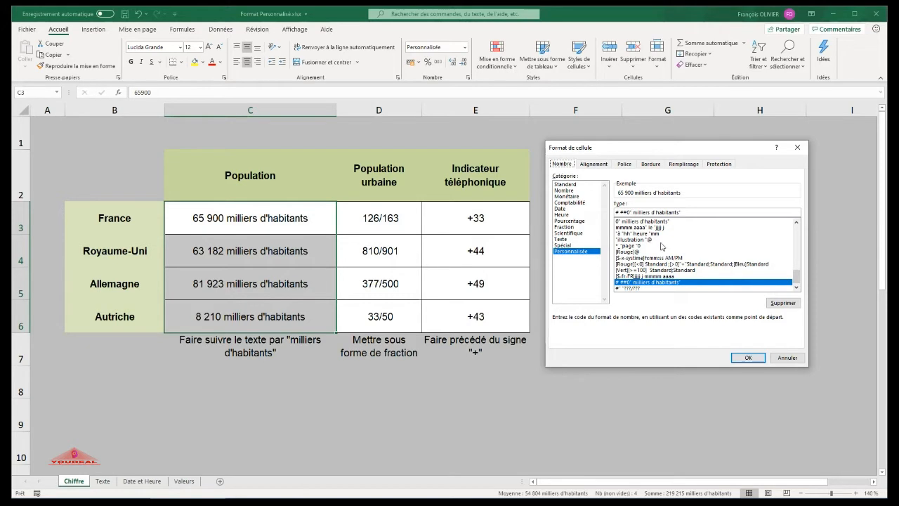
left_click(688, 211)
left_click(746, 357)
Examine the custom format code behind the urban population fractions in D3:D6, leaving the format as it is.
left_click_drag(413, 225, 393, 311)
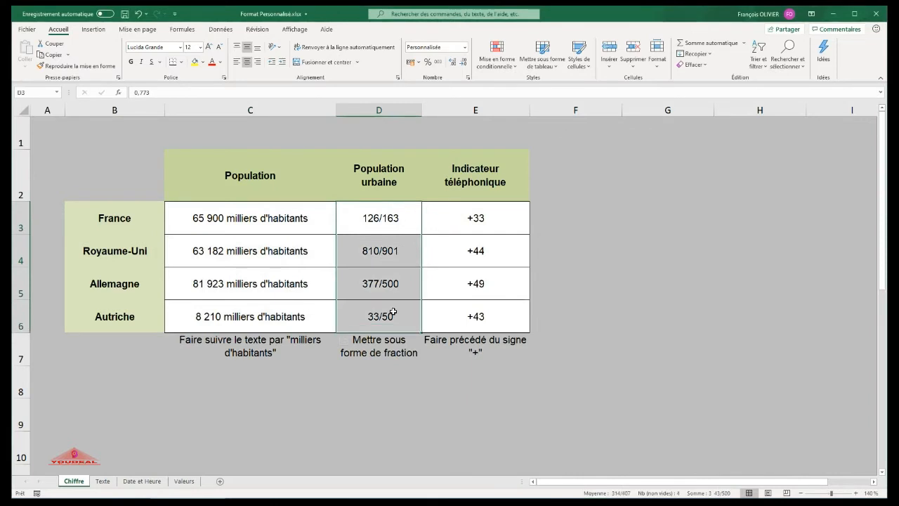
left_click(467, 77)
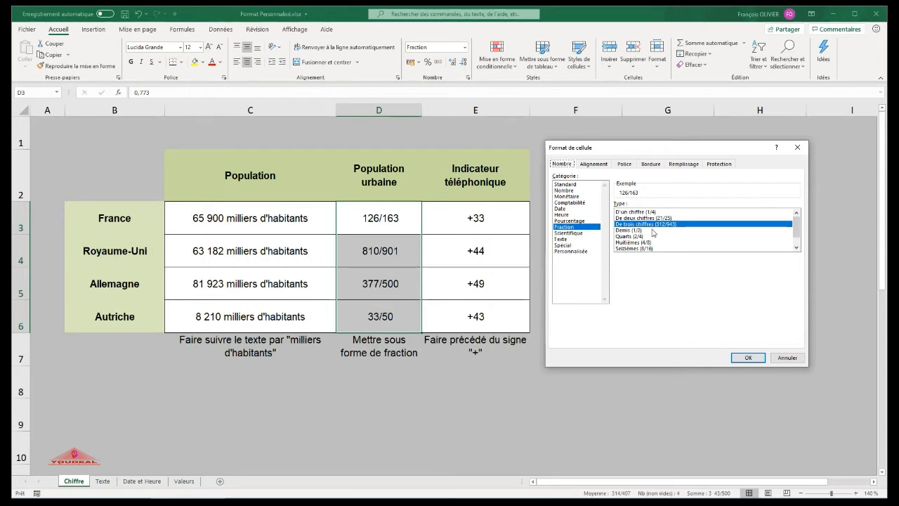
left_click(571, 250)
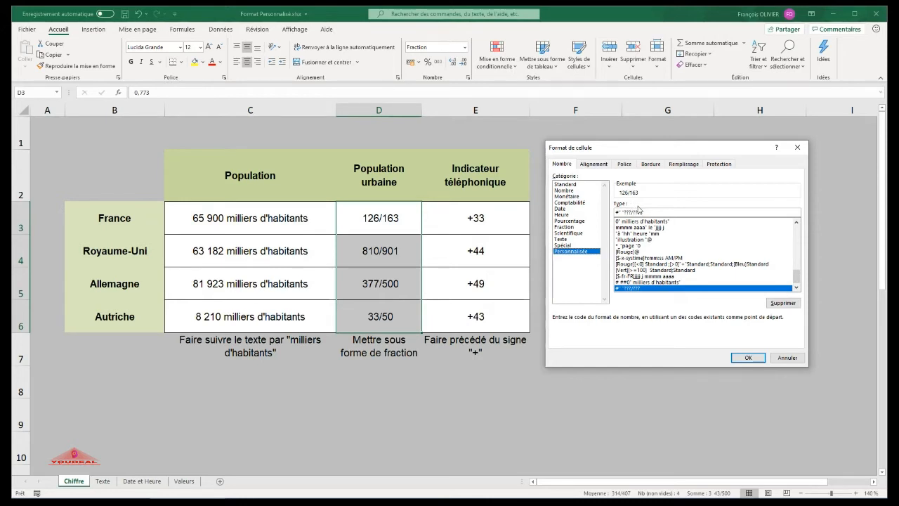
left_click(781, 358)
Review the custom format code applied to the telephone codes in E3:E6.
left_click_drag(494, 212, 481, 311)
left_click(468, 77)
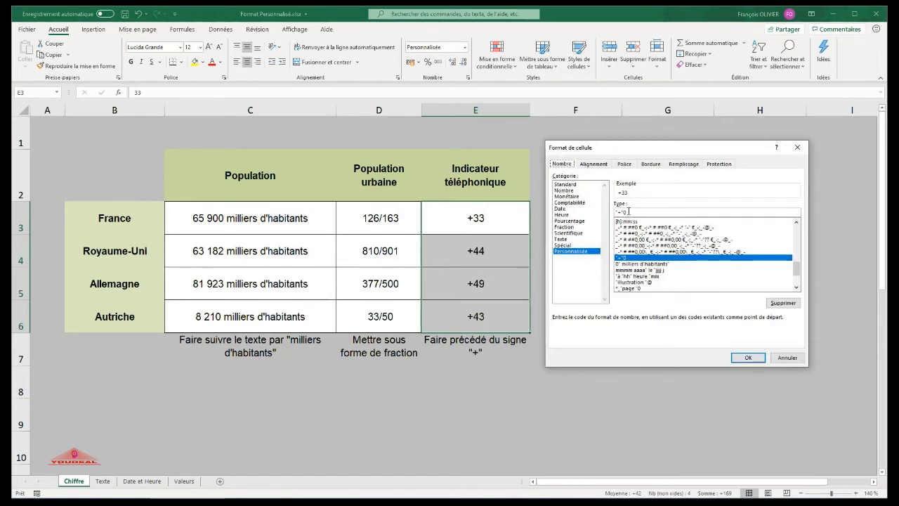
left_click(783, 358)
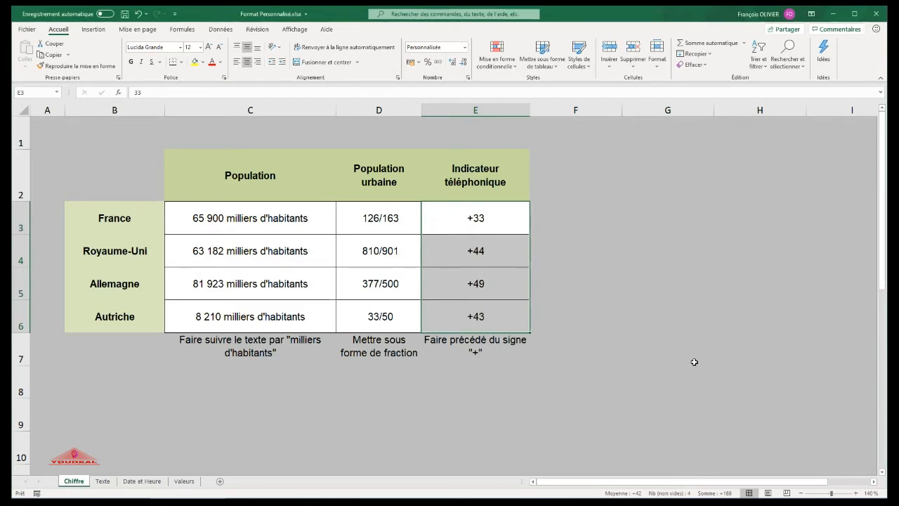
On the Texte sheet, apply the custom number format "illustration "@ to the fruit names in B5:B13.
left_click(103, 482)
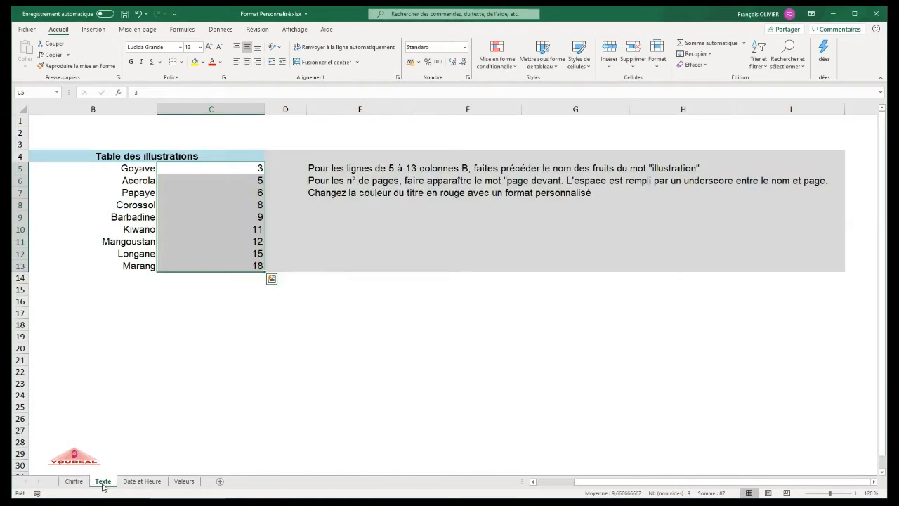
left_click(140, 343)
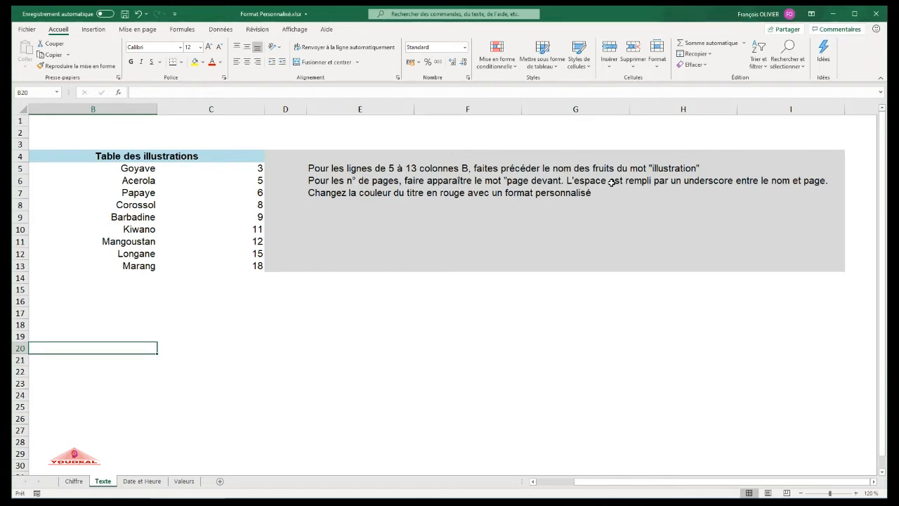
left_click(115, 171)
left_click_drag(116, 171, 107, 262)
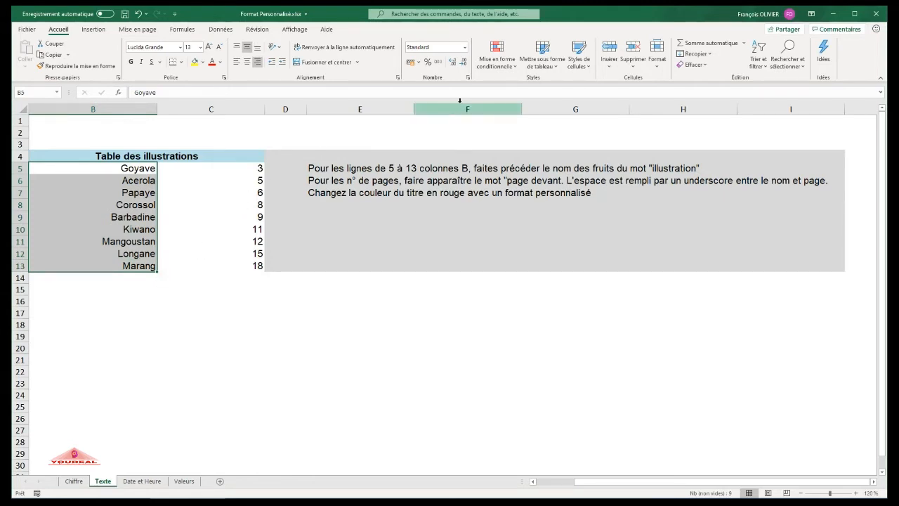
left_click(467, 77)
left_click_drag(608, 155, 264, 217)
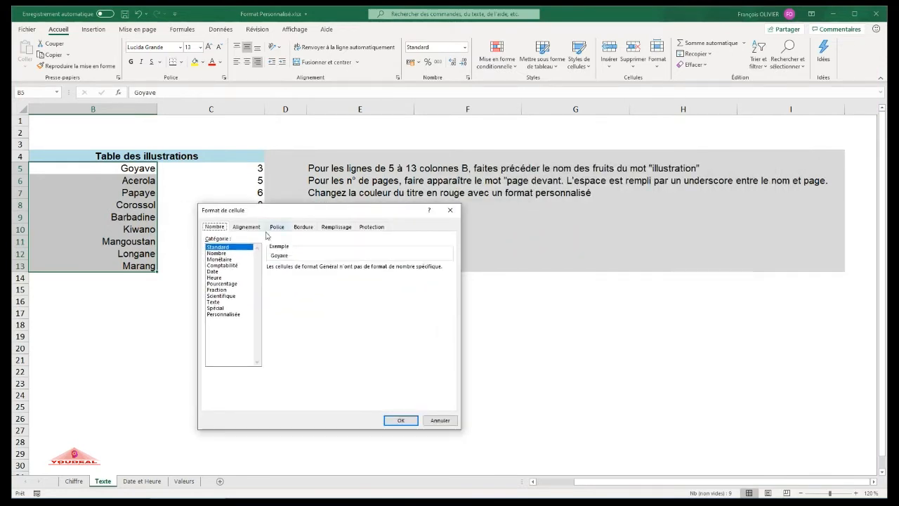
left_click(222, 313)
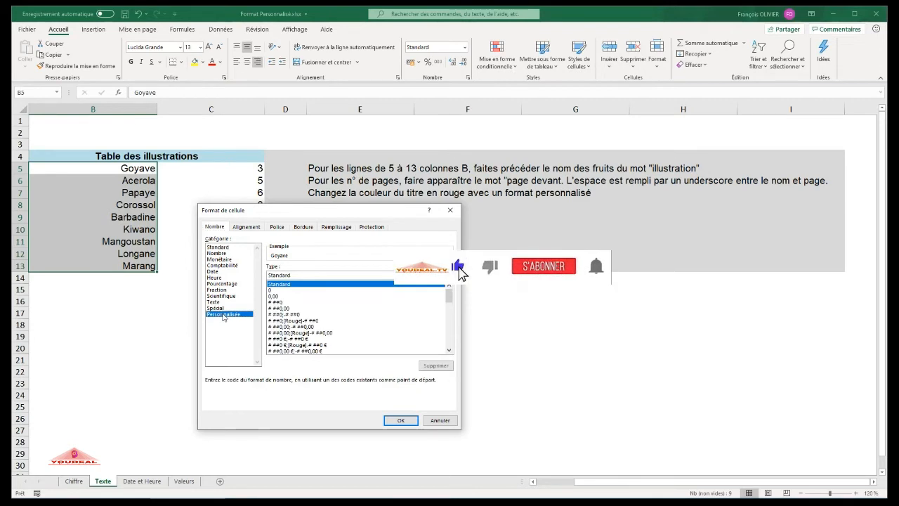
double_click(307, 272)
key("BackSpace")
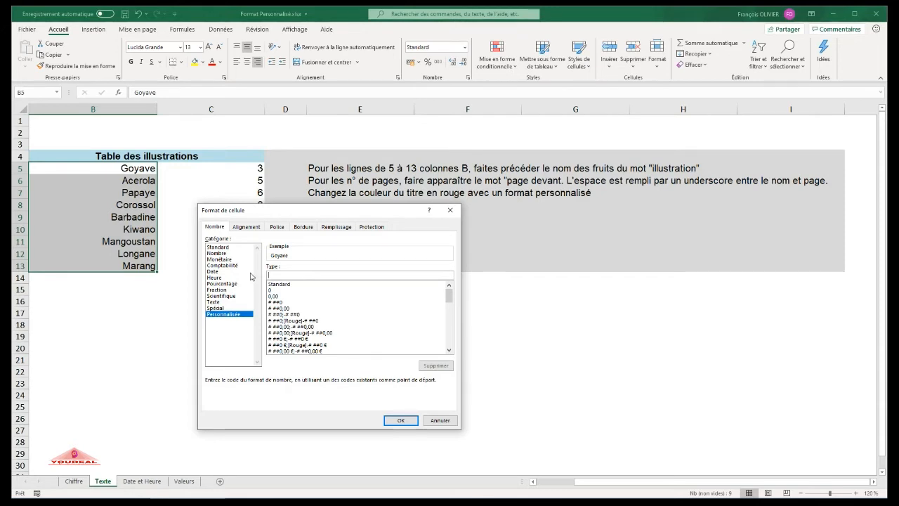
type("\"illustration")
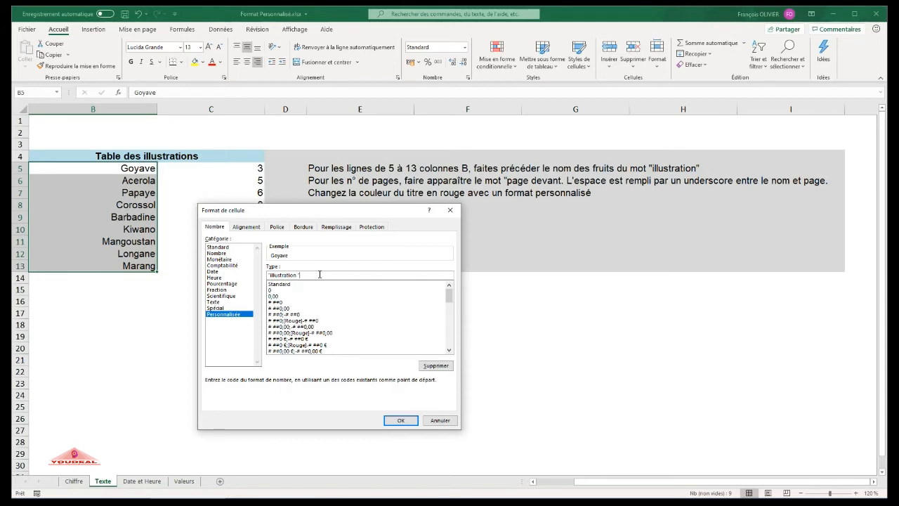
type("@")
key("BackSpace")
type("@")
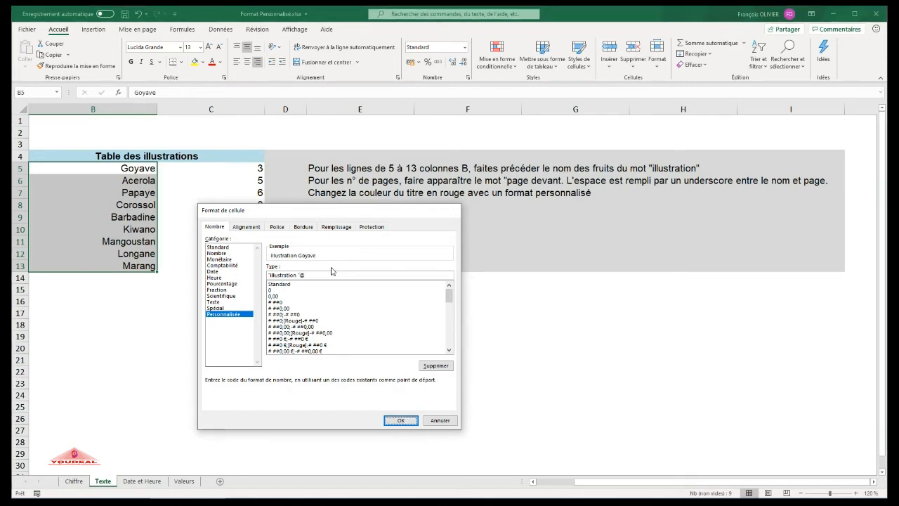
key("Return")
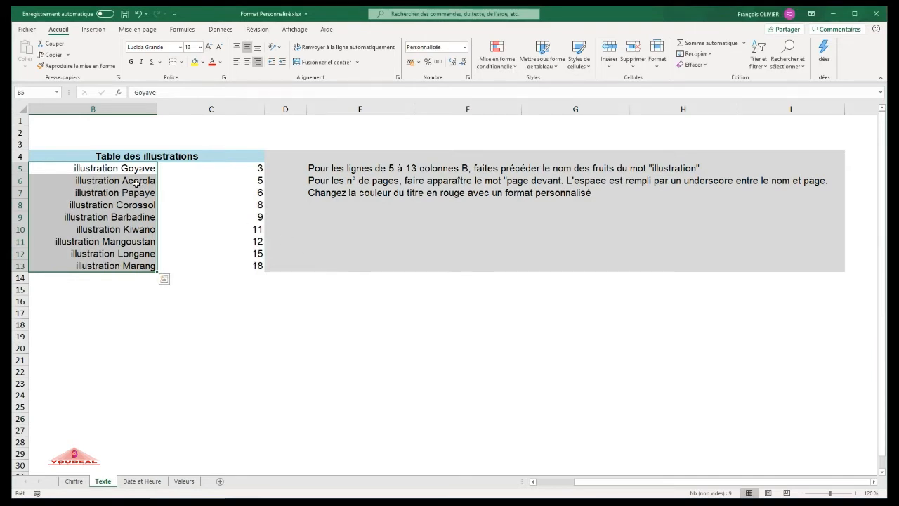
left_click(131, 166)
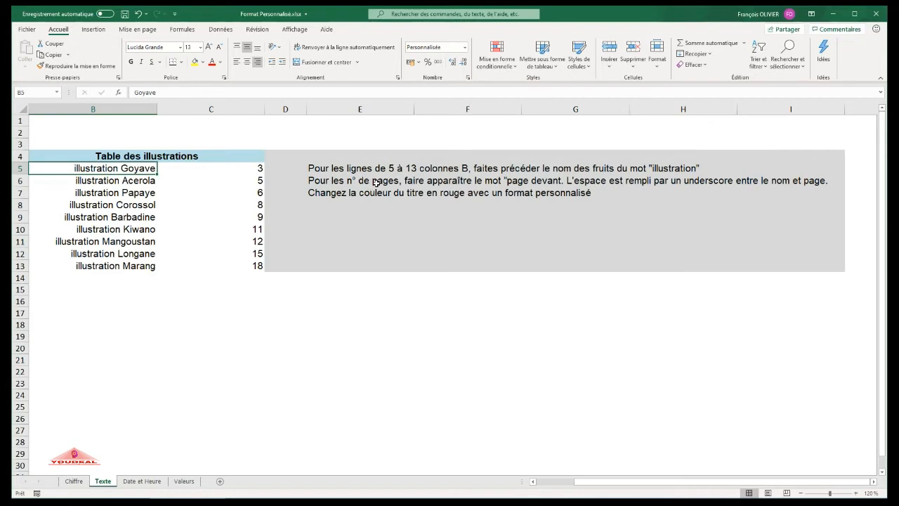
Apply the custom number format *_"page "0 to the page numbers in C5:C13.
left_click(230, 172)
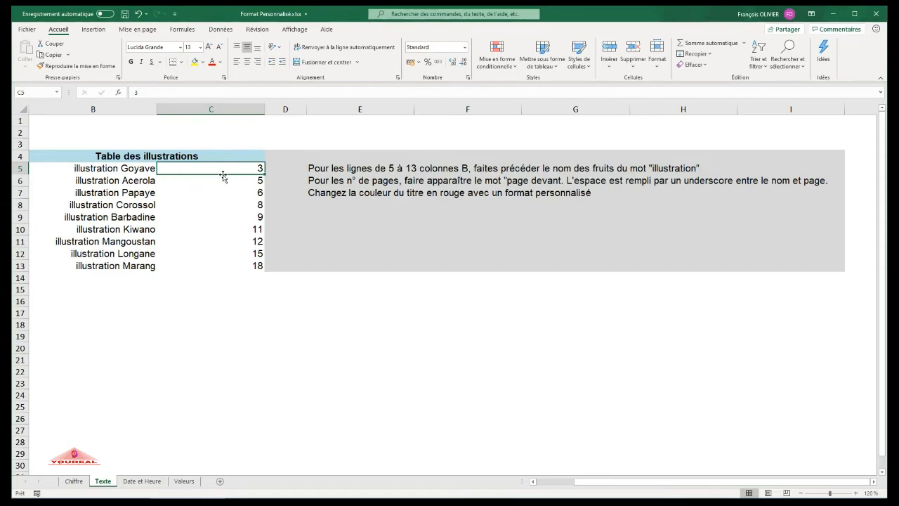
left_click_drag(235, 165, 219, 264)
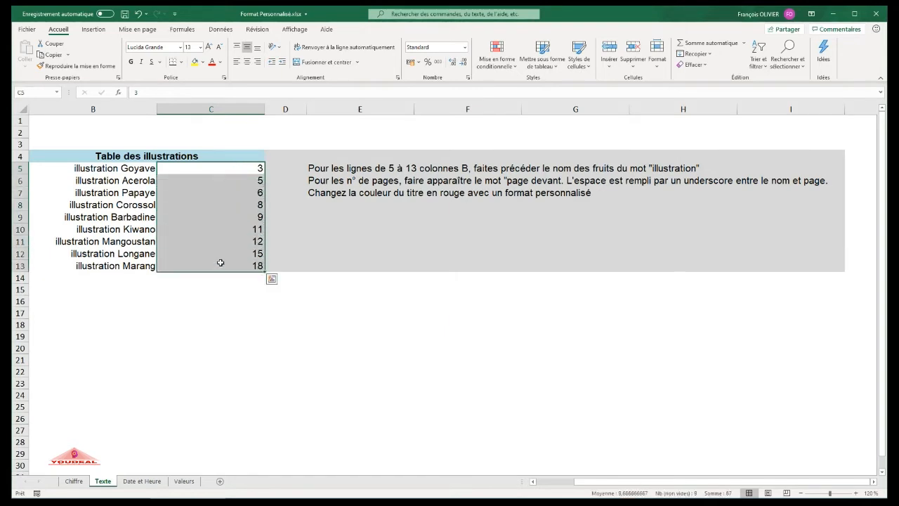
left_click(468, 78)
left_click_drag(324, 212, 427, 213)
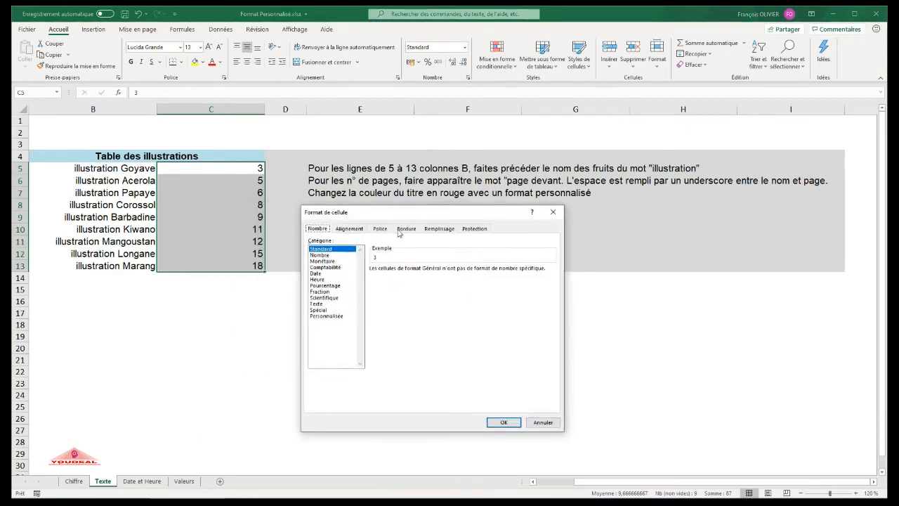
left_click(336, 316)
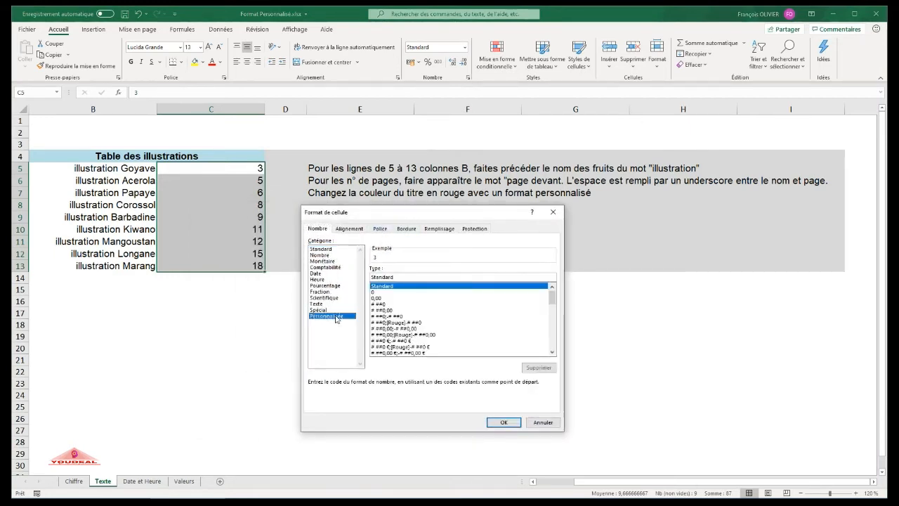
left_click(400, 277)
double_click(400, 276)
key("BackSpace")
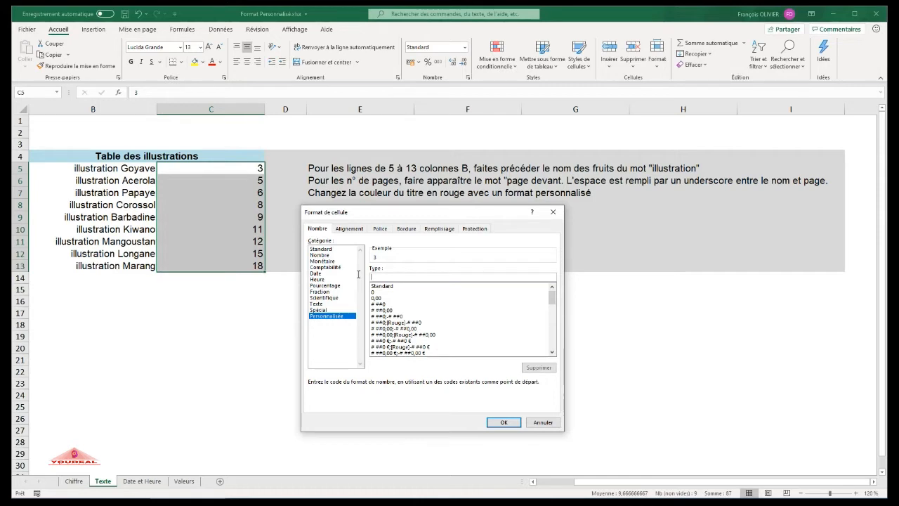
type("\"")
type("_\"")
type("page")
type("\"0")
left_click(504, 423)
left_click(261, 334)
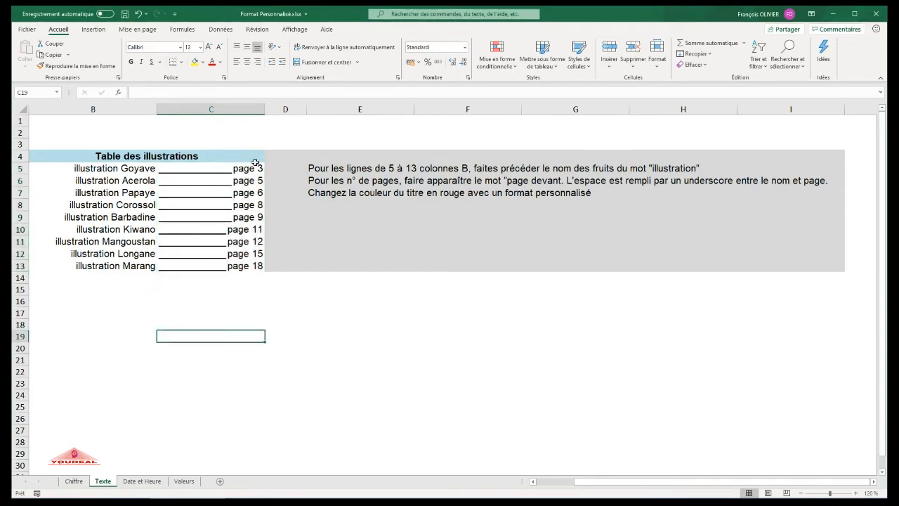
Replace the underscore fill character with $ in the custom format of the page numbers in C5:C13.
left_click_drag(214, 172, 217, 260)
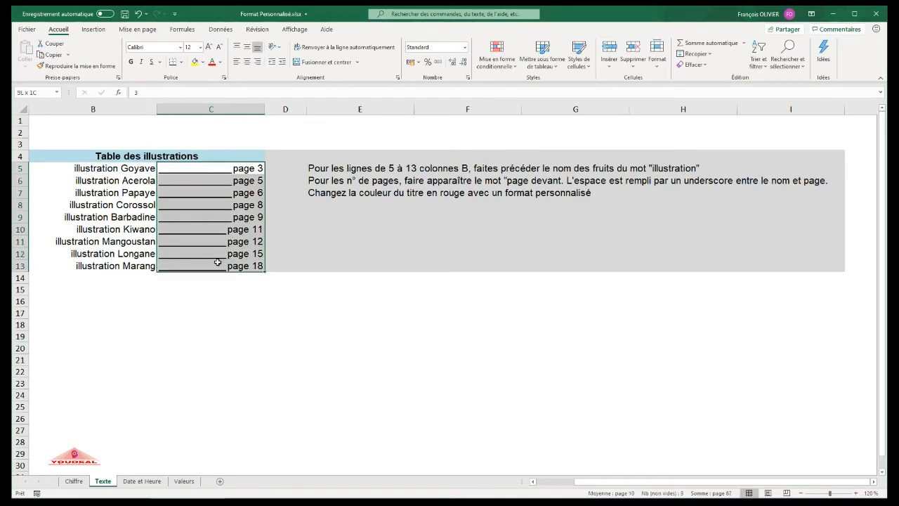
left_click(467, 77)
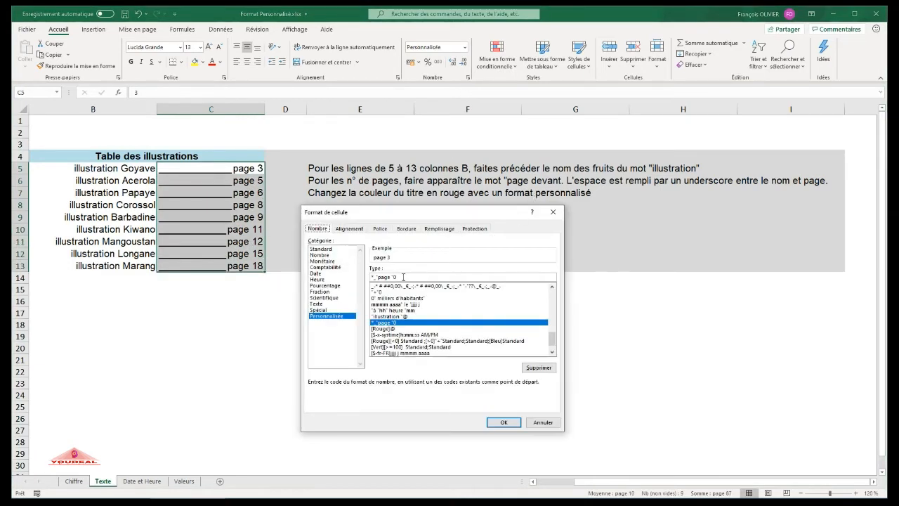
left_click(376, 277)
key("BackSpace")
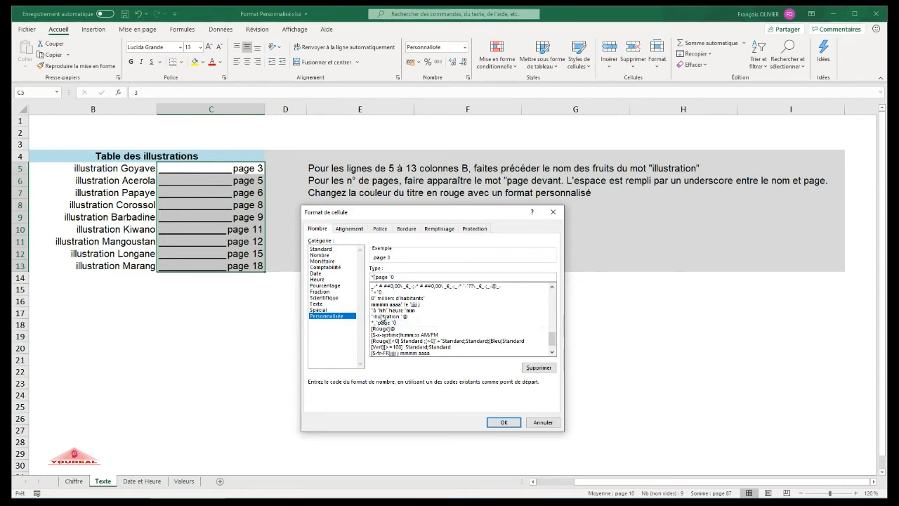
type("$")
left_click(500, 421)
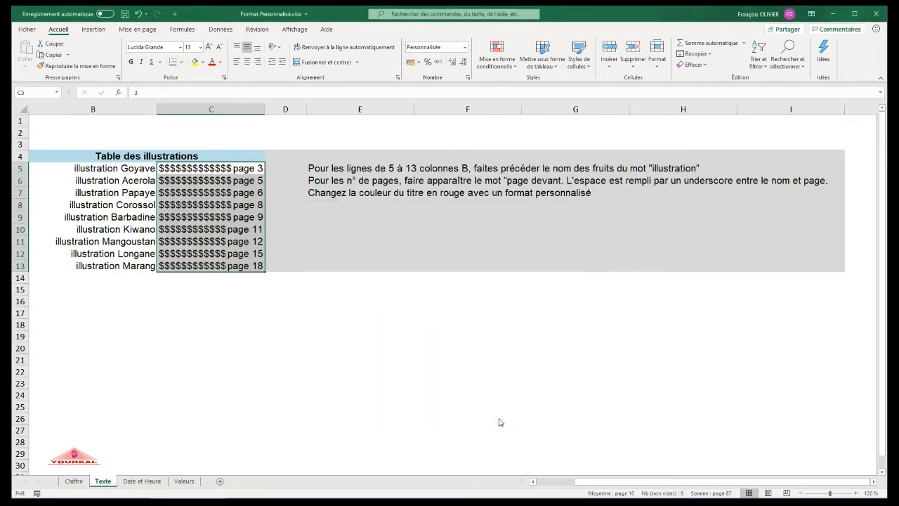
Restore the underscore as the fill character in the custom format of the page numbers in C5:C13.
left_click(469, 80)
left_click(375, 277)
key("BackSpace")
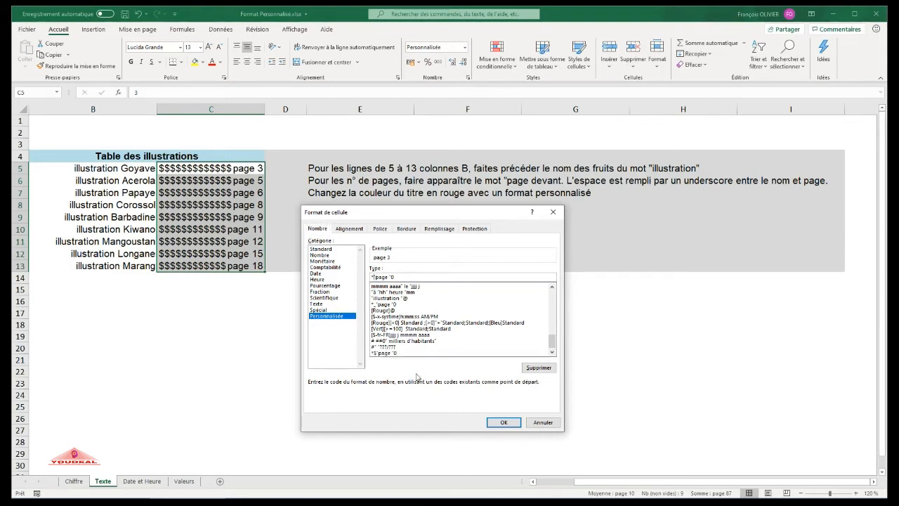
type("_")
left_click(504, 422)
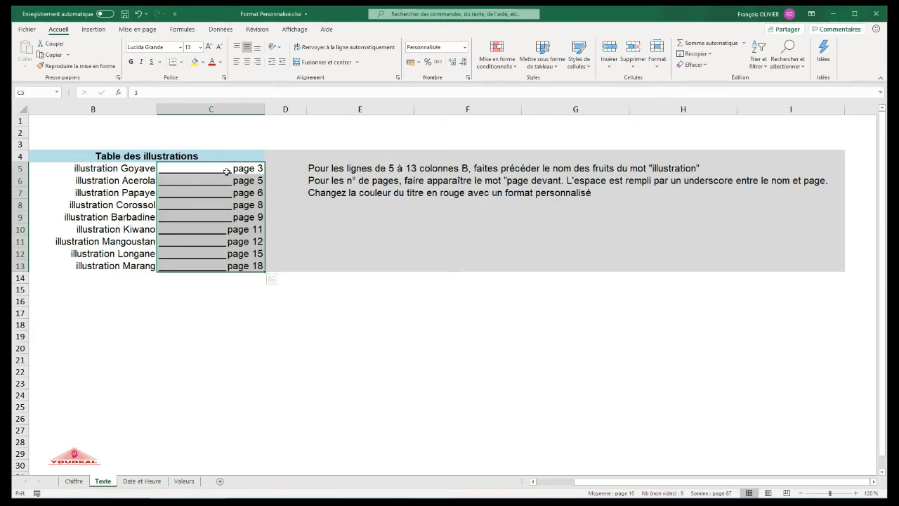
left_click(258, 64)
Preview a standard red font colour on the title in B4 and set its colour back to automatic.
left_click(196, 155)
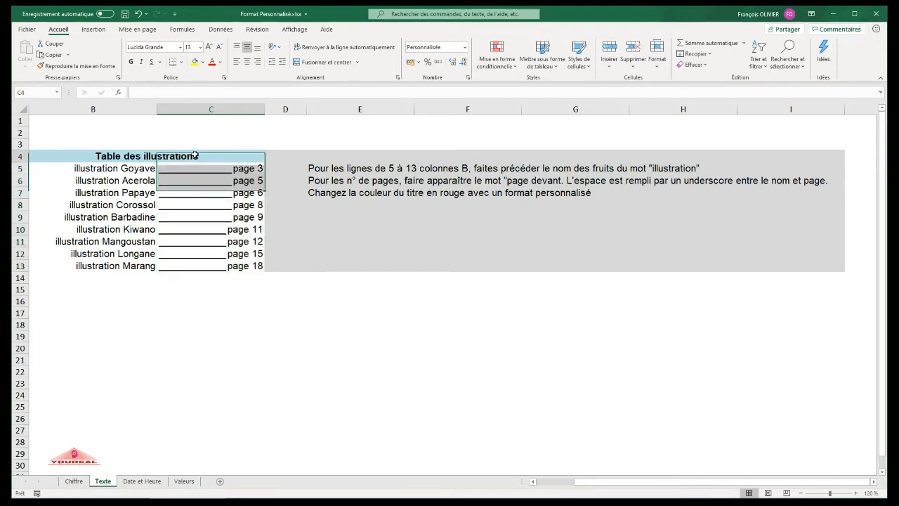
left_click(105, 156)
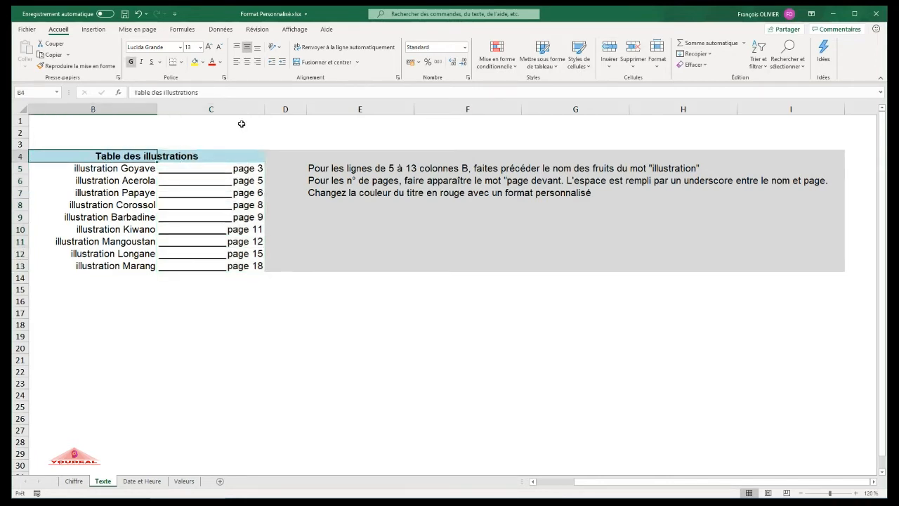
left_click(219, 62)
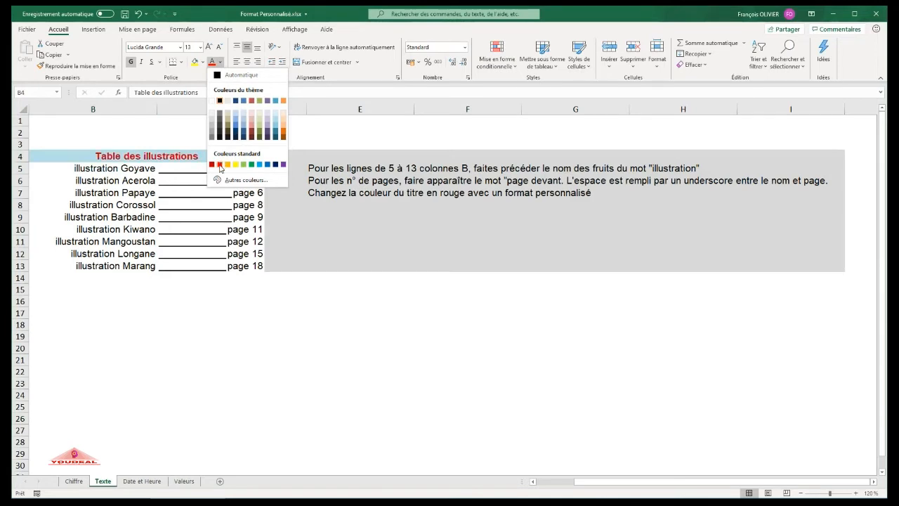
left_click(343, 19)
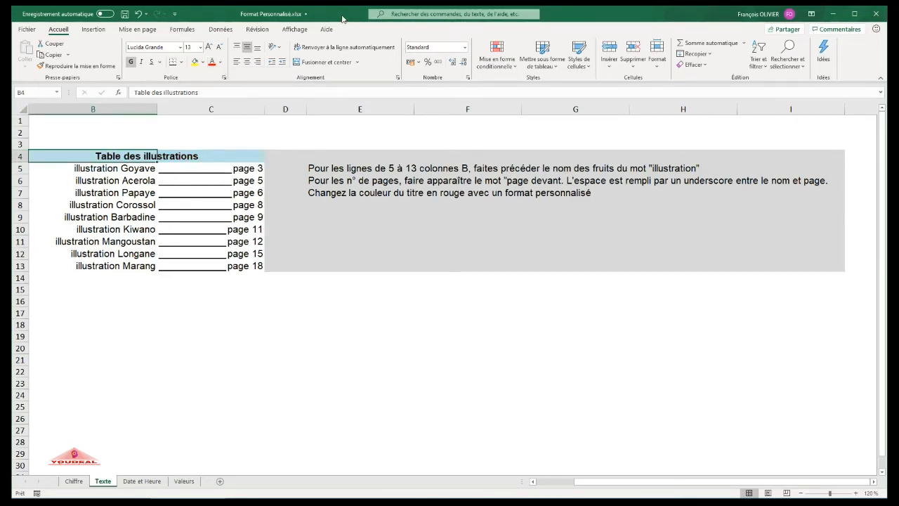
left_click(220, 61)
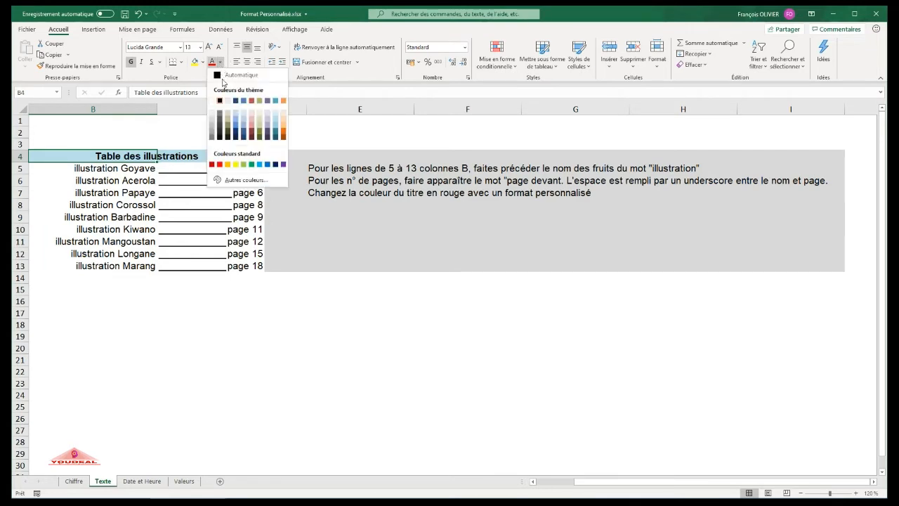
left_click(229, 77)
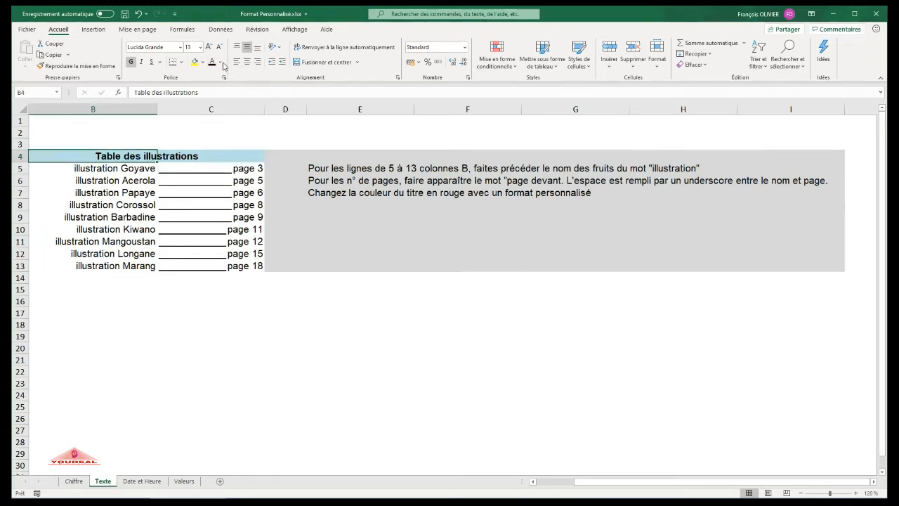
left_click(221, 62)
left_click(319, 9)
Apply the custom number format [Rouge]@ to the title in B4.
left_click(468, 77)
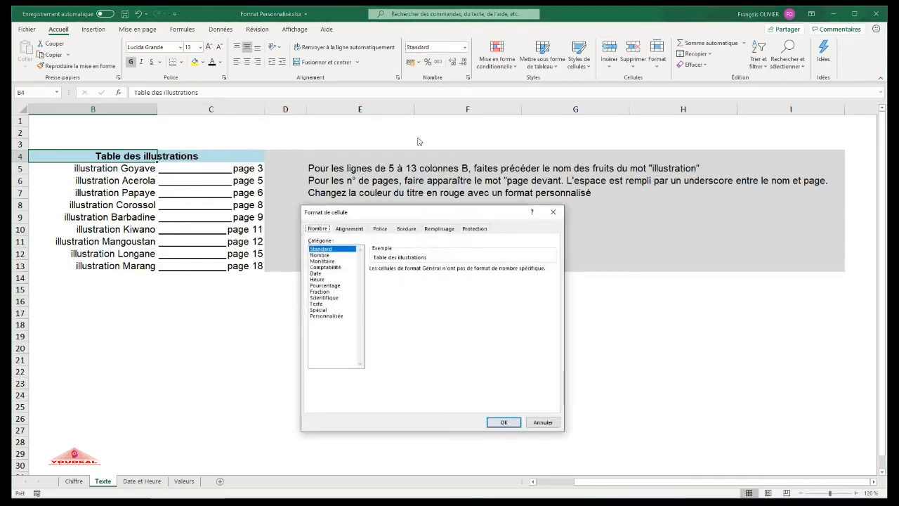
left_click_drag(381, 213, 378, 207)
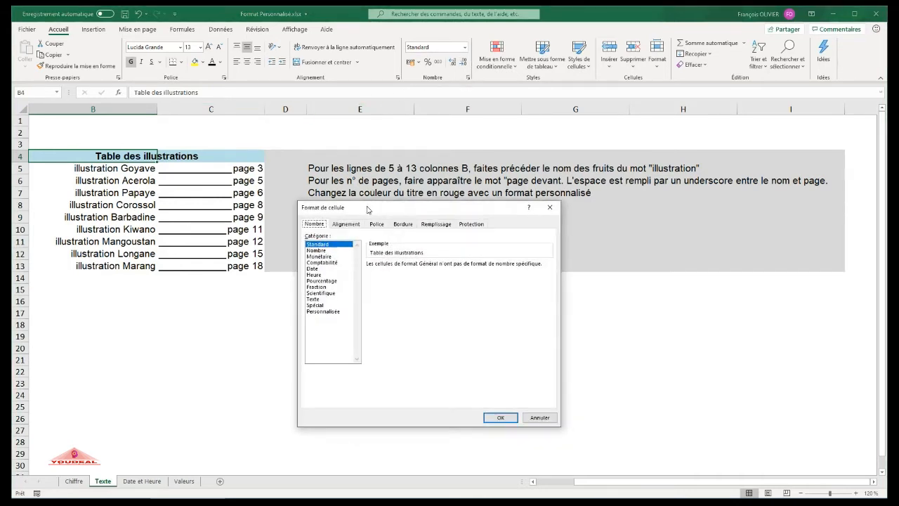
left_click(320, 311)
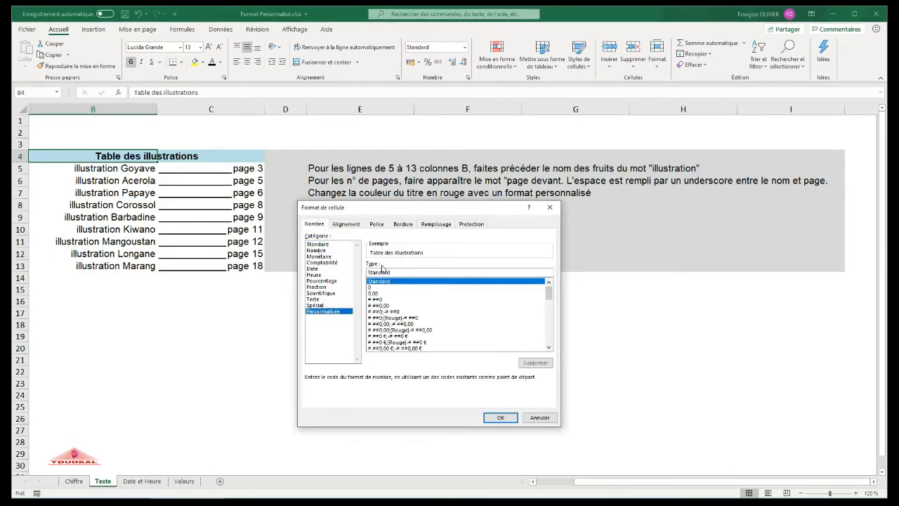
left_click_drag(396, 271, 366, 273)
key("Delete")
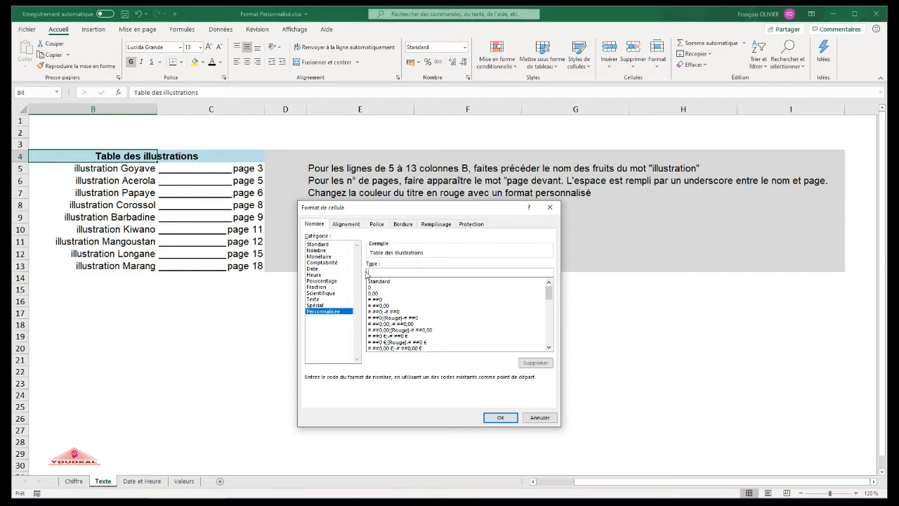
type("[rouge")
type("@")
left_click(501, 417)
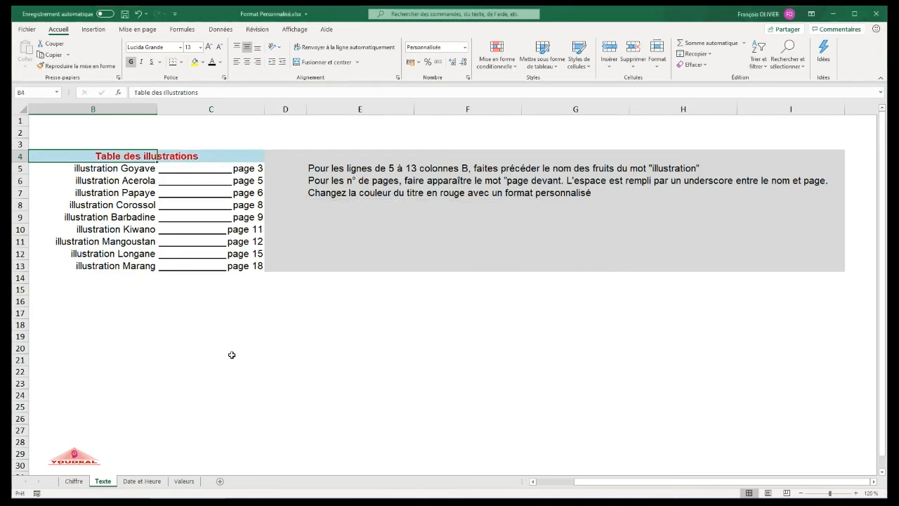
left_click(179, 323)
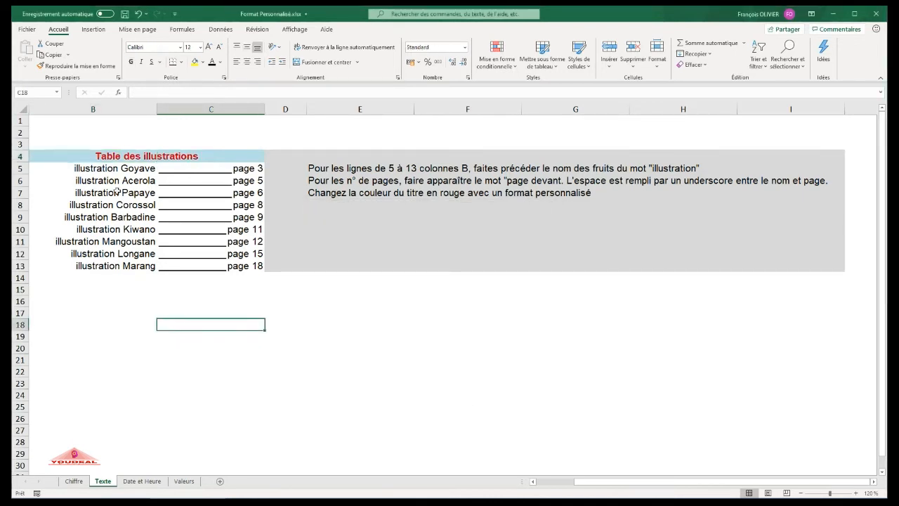
Try a standard green font colour on the title in B4 and set its colour back to automatic.
left_click(99, 156)
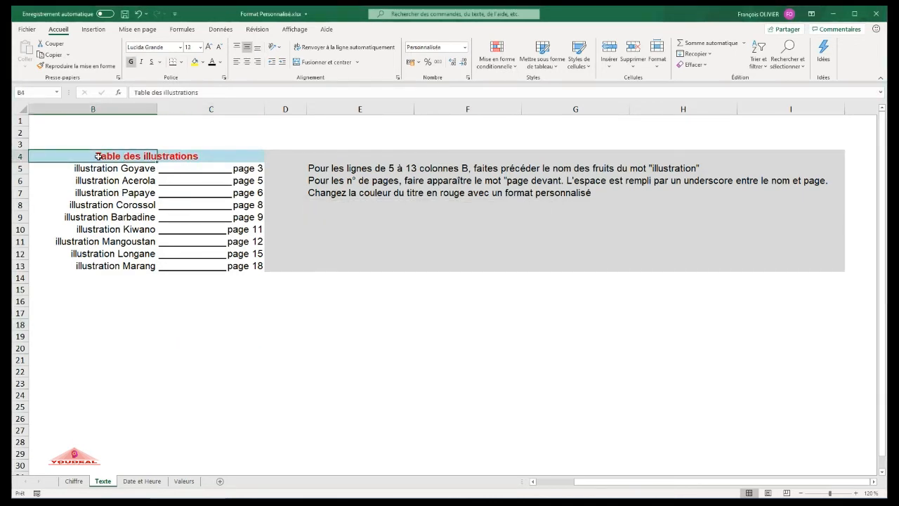
left_click(220, 62)
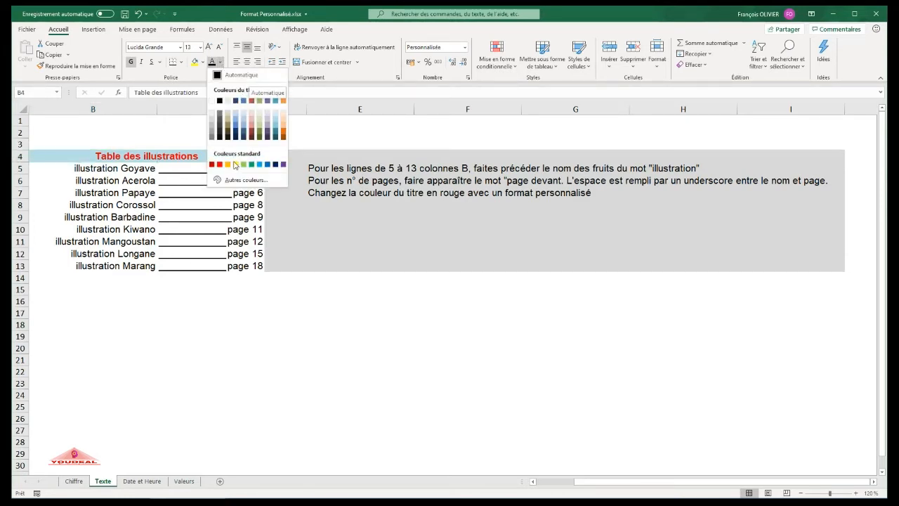
key("Escape")
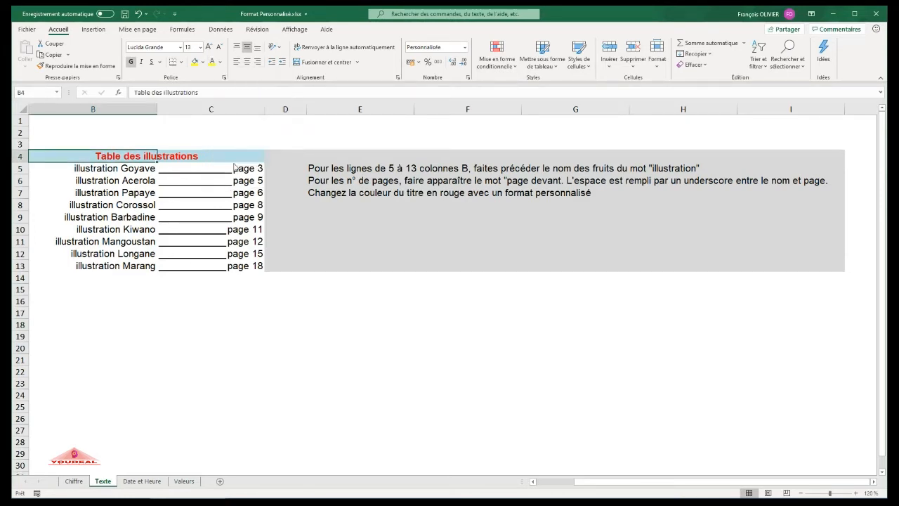
left_click(220, 62)
key("Escape")
left_click(220, 62)
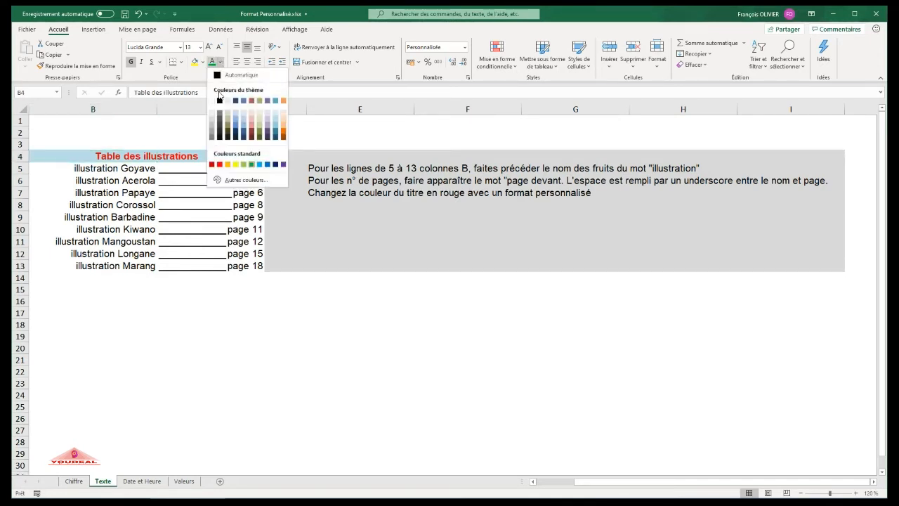
left_click(226, 77)
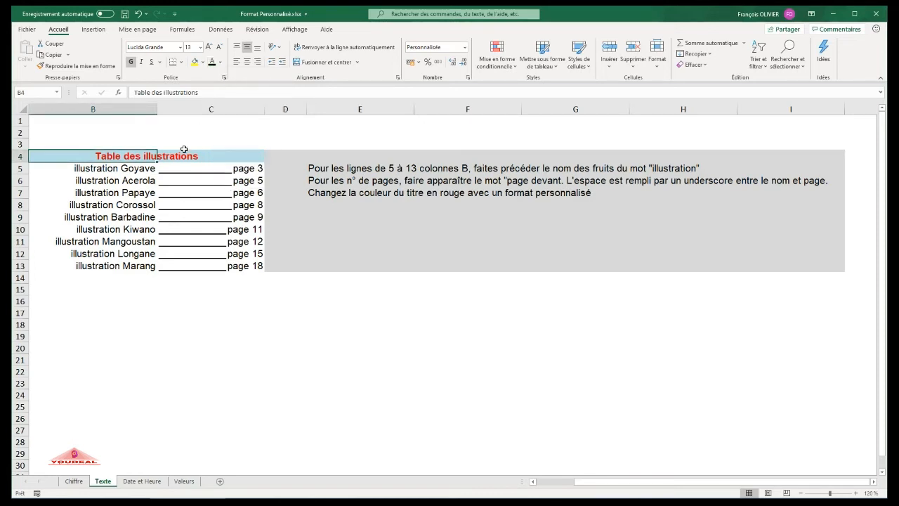
Remove and re-enter the @ text placeholder in the "illustration "@ custom format of the fruit names in B5:B13.
left_click_drag(139, 170, 126, 264)
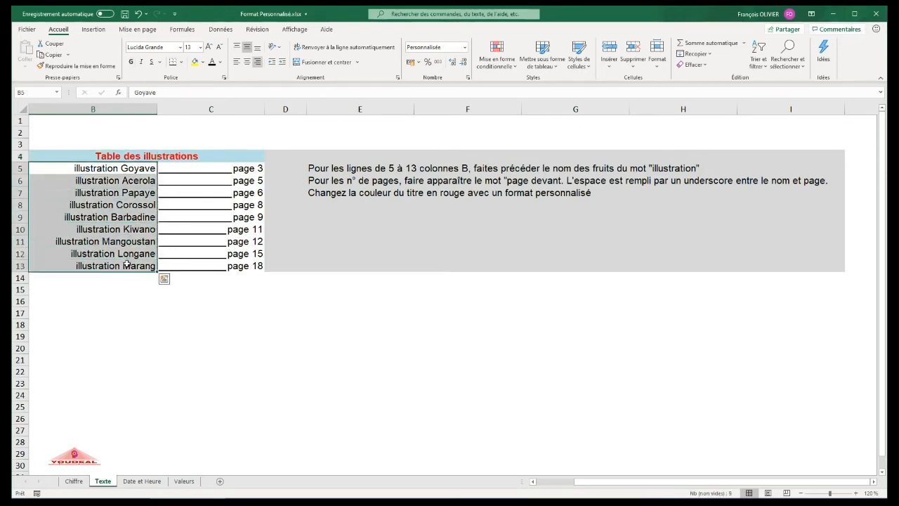
left_click(468, 77)
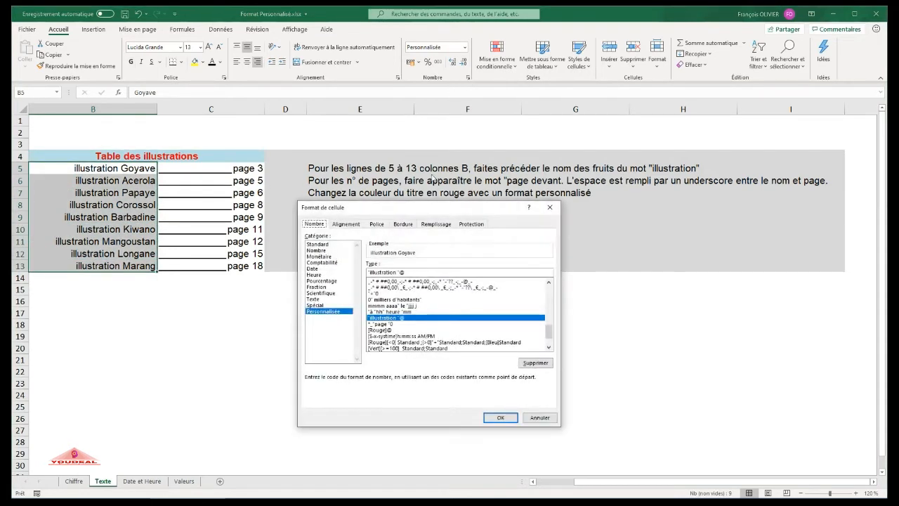
left_click_drag(424, 207, 383, 159)
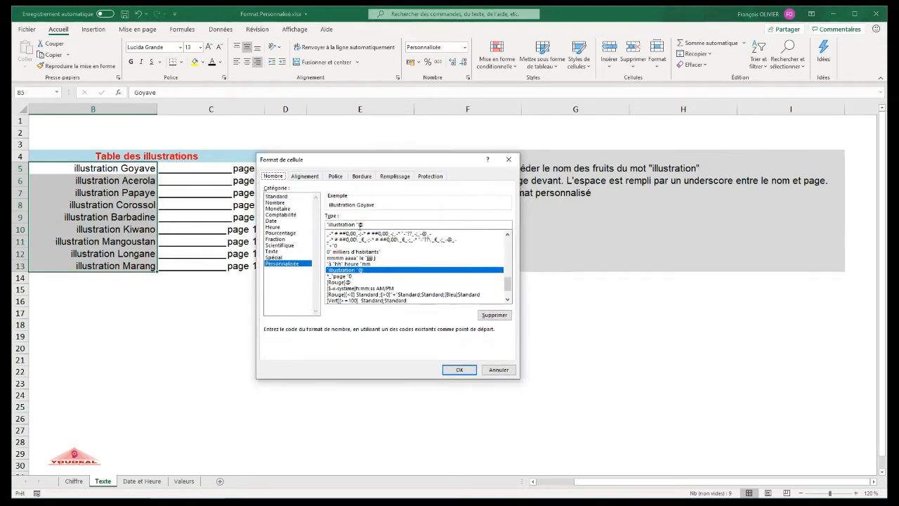
left_click(363, 225)
key("BackSpace")
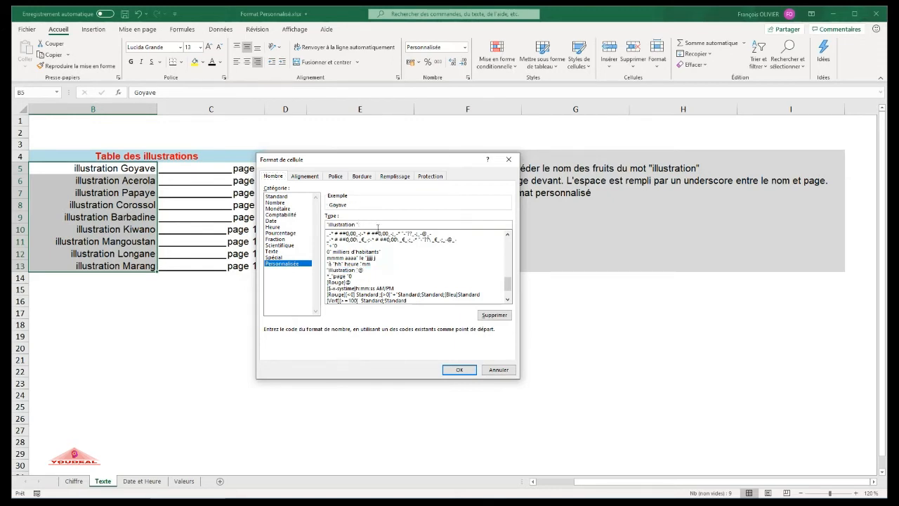
type("@")
left_click(459, 369)
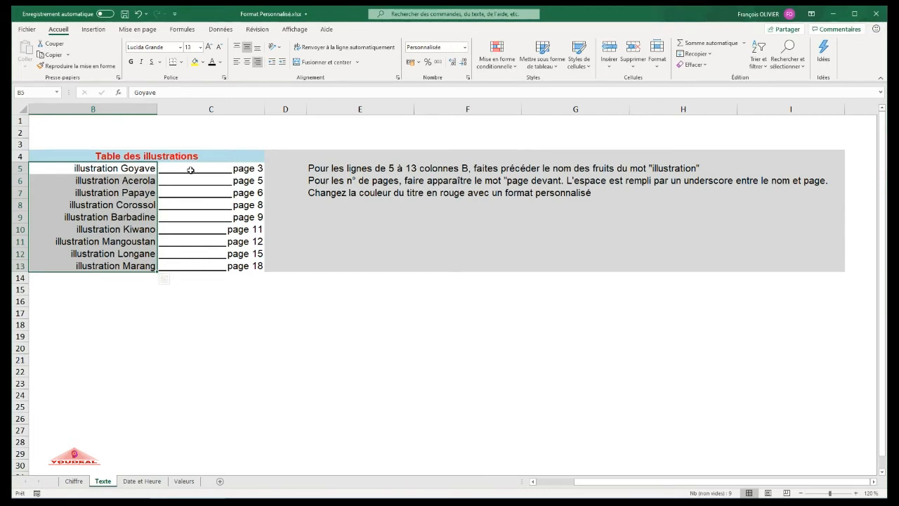
Review the custom number formats of the page numbers in C5:C13 and of the title in B4.
left_click_drag(190, 170, 184, 262)
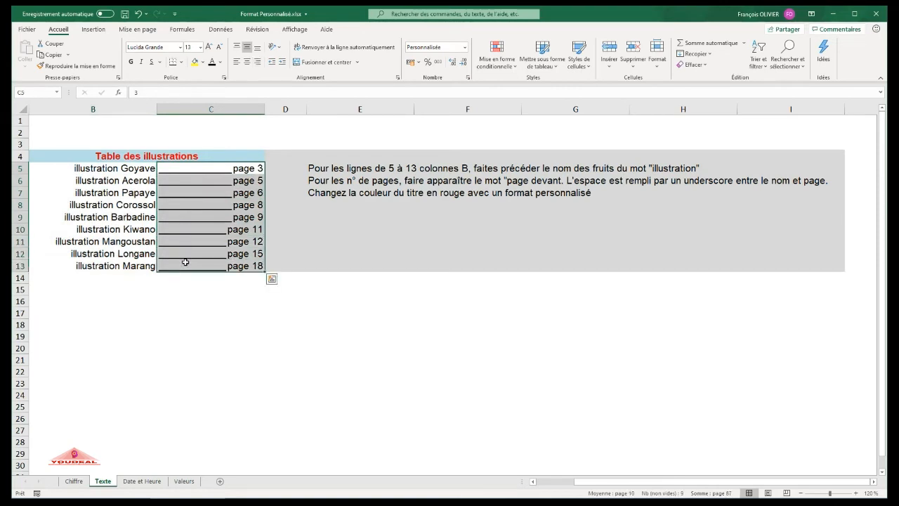
left_click(467, 78)
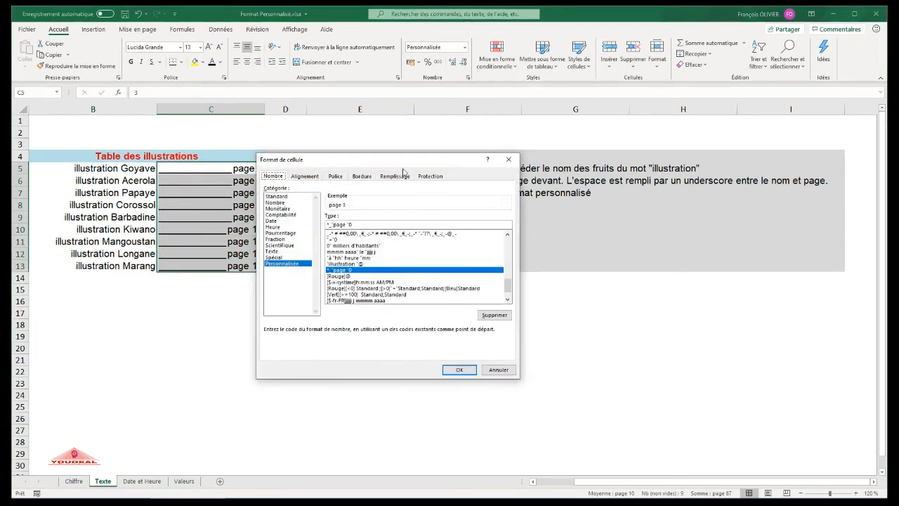
left_click_drag(406, 165, 442, 164)
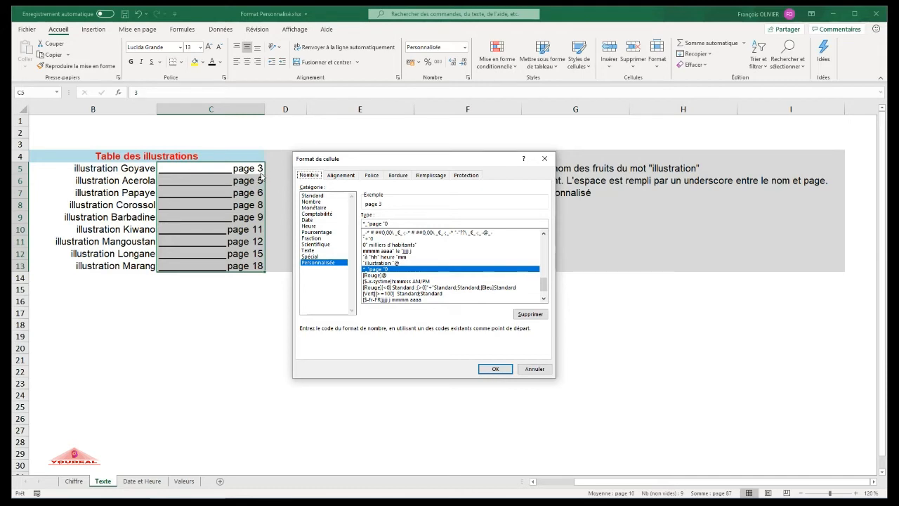
left_click(495, 368)
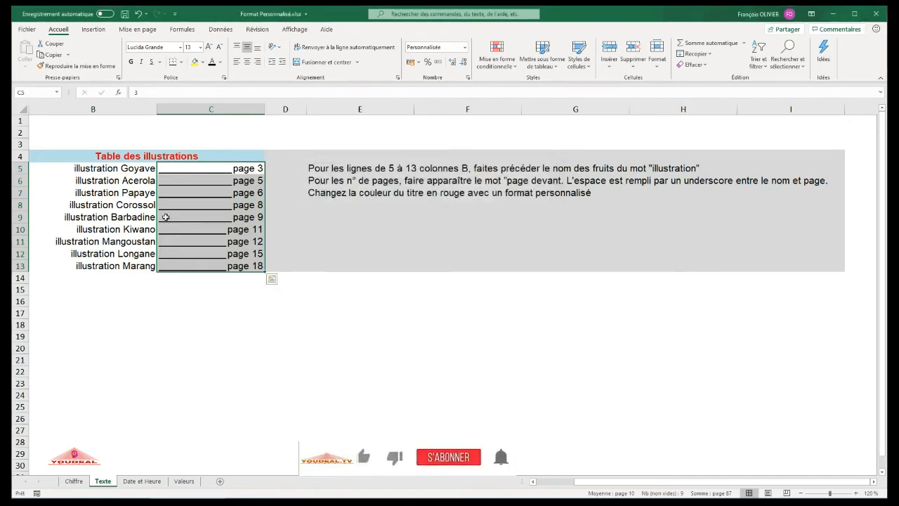
left_click(98, 155)
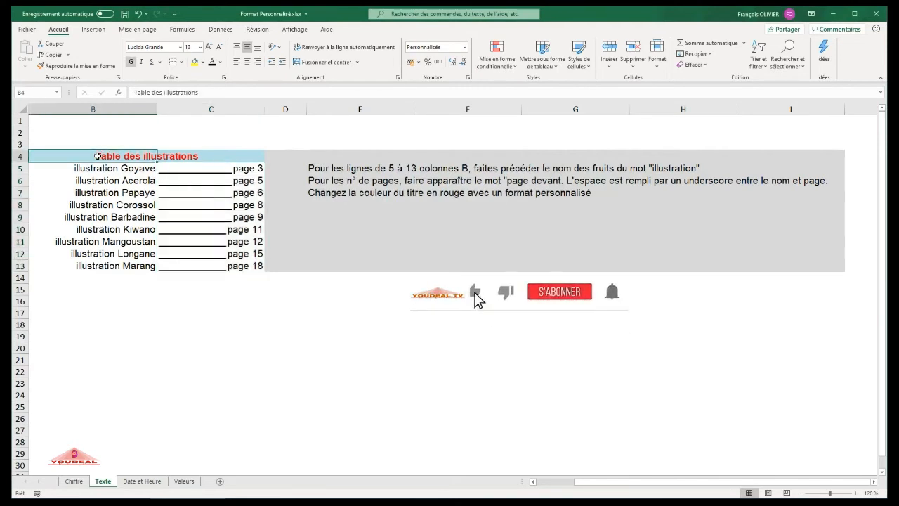
left_click(467, 78)
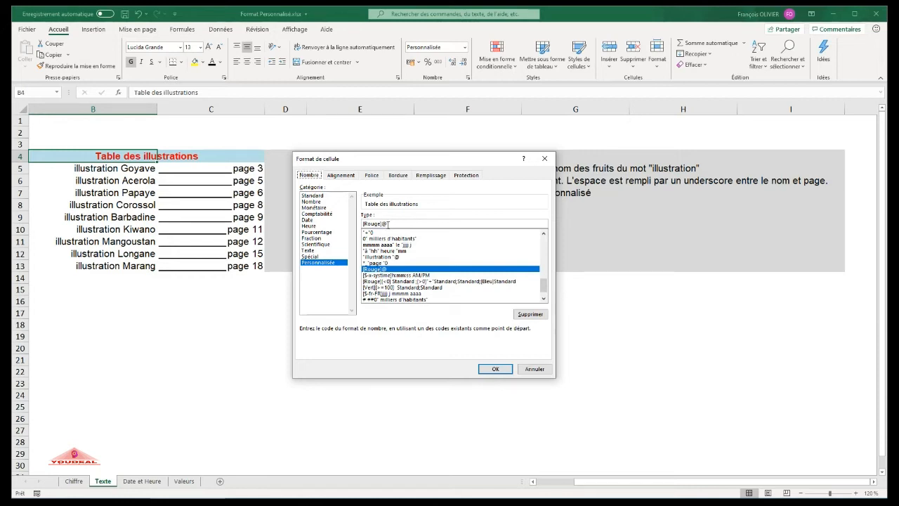
left_click(490, 369)
Switch to the Date et Heure sheet and select the first intervention date in C3.
left_click(142, 481)
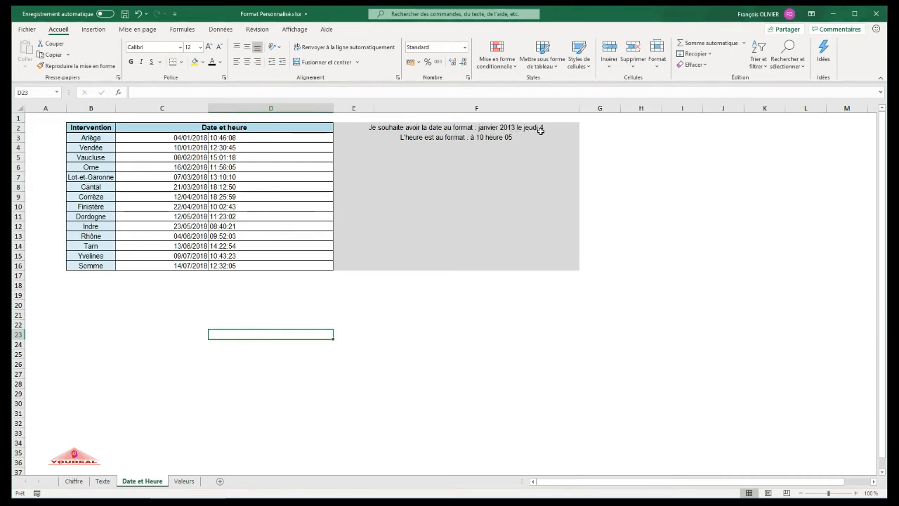
left_click(181, 137)
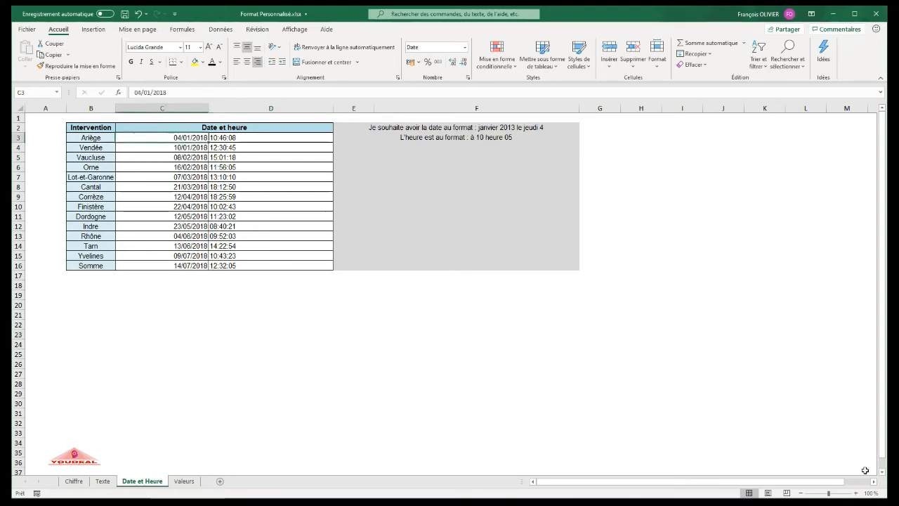
left_click(855, 492)
left_click(855, 493)
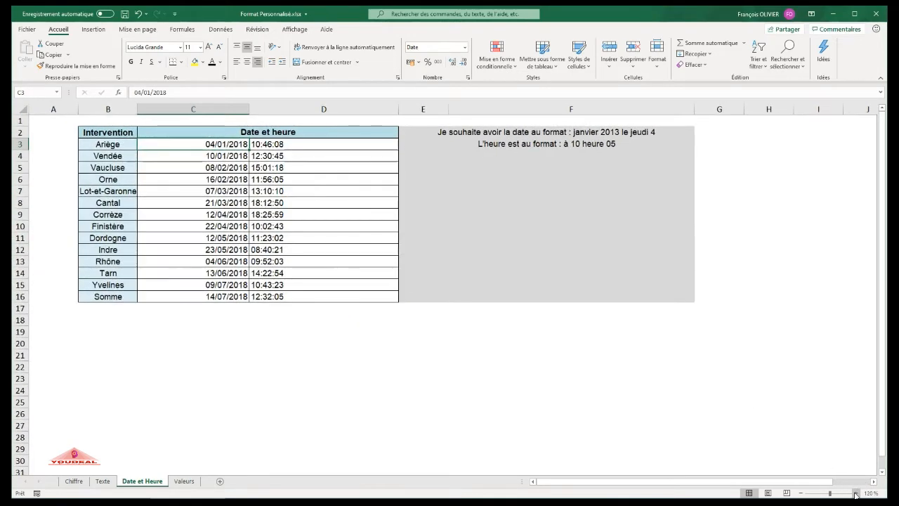
left_click(855, 493)
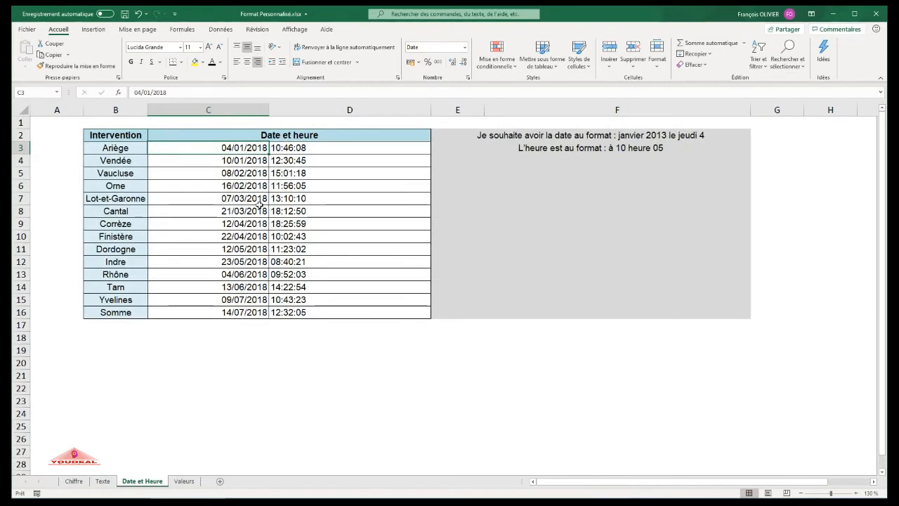
Replace the format code of the intervention dates in C3:C16 with the custom code mmmm aaaa.
left_click_drag(246, 149, 236, 311)
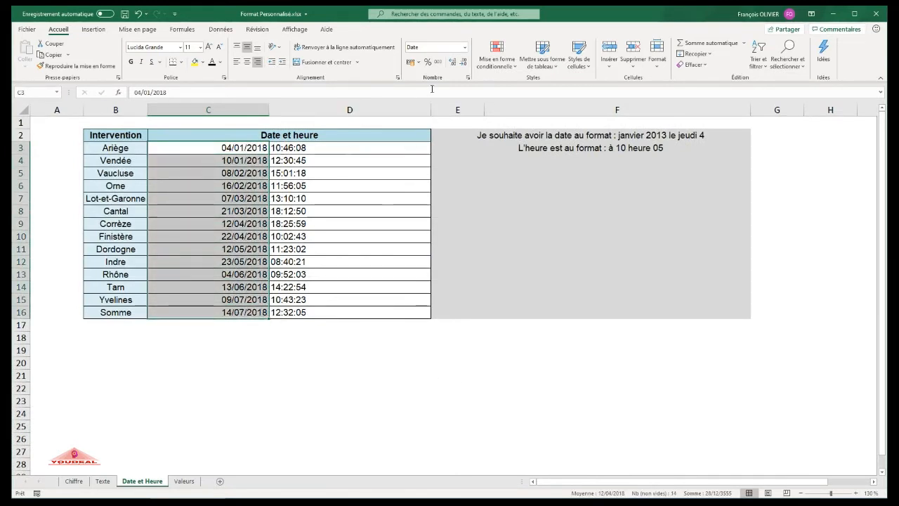
left_click(468, 77)
left_click_drag(427, 163, 461, 181)
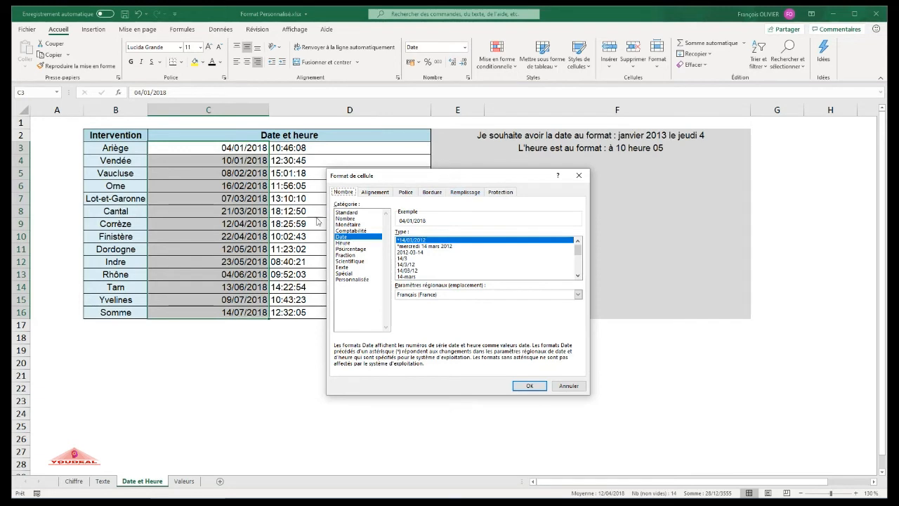
left_click(349, 281)
left_click_drag(431, 240, 384, 243)
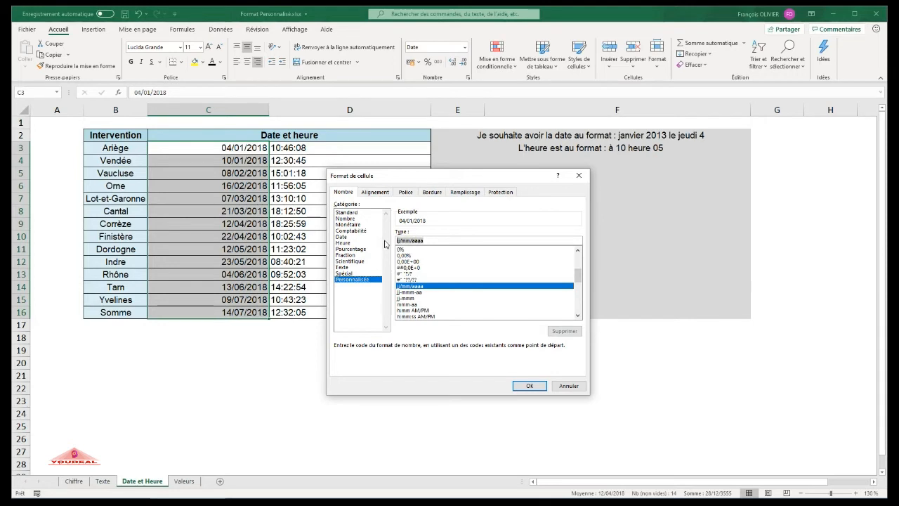
key("BackSpace")
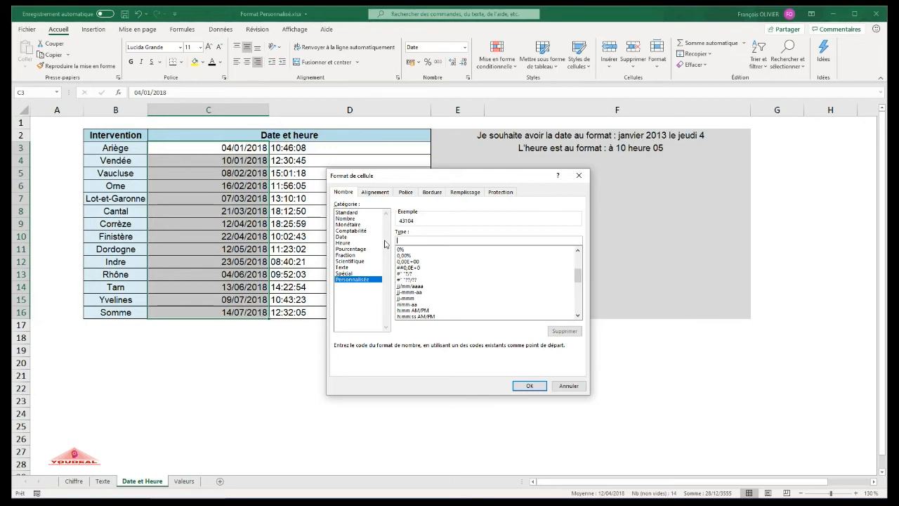
type("m")
type("mmm")
type("a")
type("aaa")
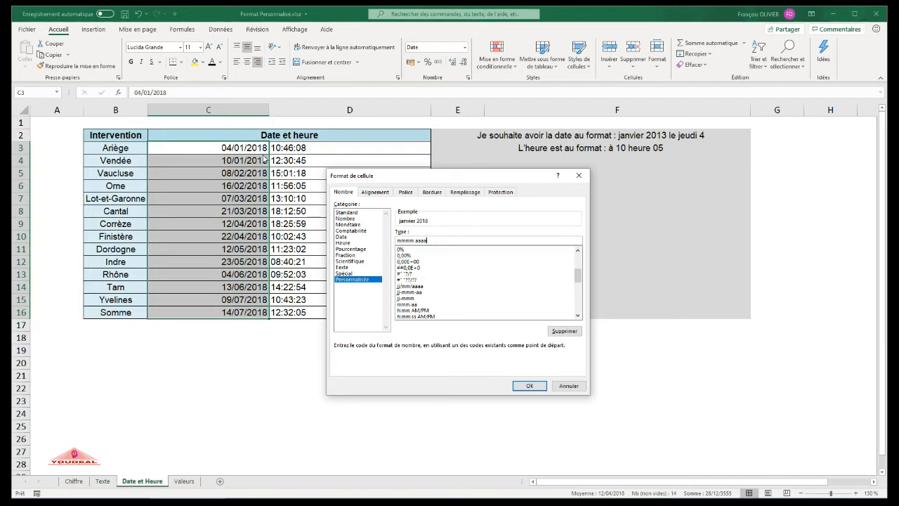
Extend the date format code with " le "jjjj j and apply it to C3:C16.
type("\" le")
type("\"")
type("jjj")
type("j j")
left_click(529, 385)
left_click(254, 343)
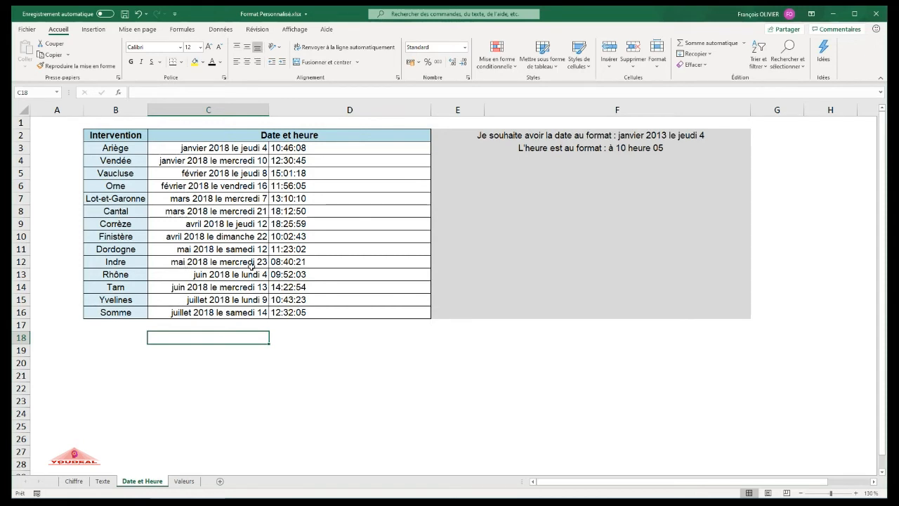
Start a custom format for the intervention times in D3:D16, replacing the existing code with the literal text "à ".
left_click(347, 147)
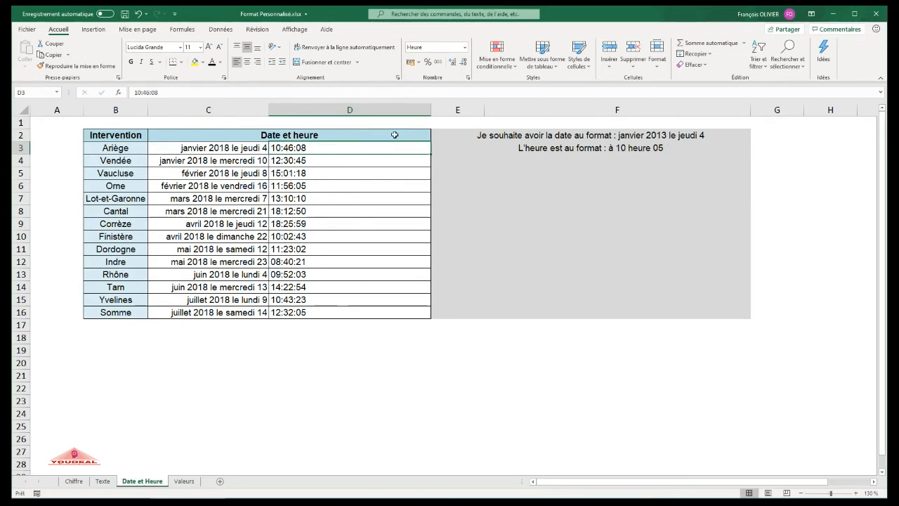
left_click_drag(386, 145, 356, 309)
left_click(468, 77)
left_click_drag(458, 181, 582, 187)
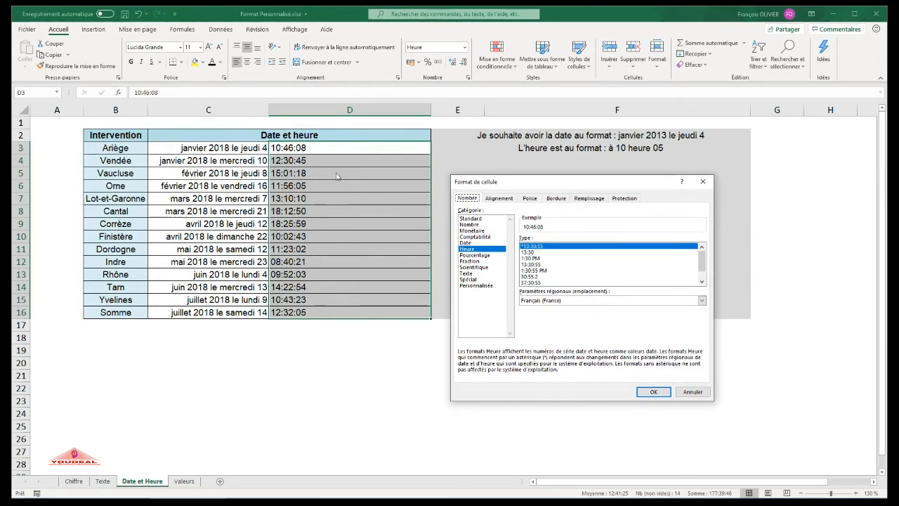
left_click(481, 285)
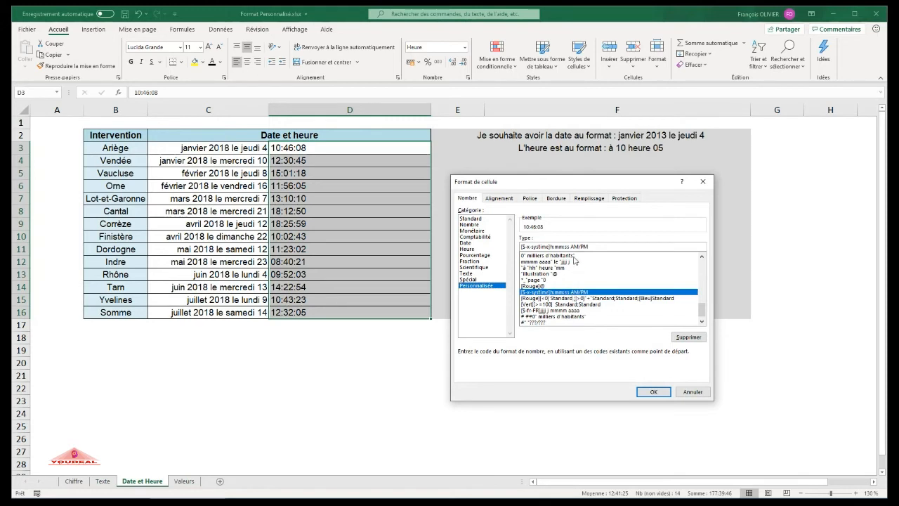
left_click_drag(592, 244, 516, 245)
key("BackSpace")
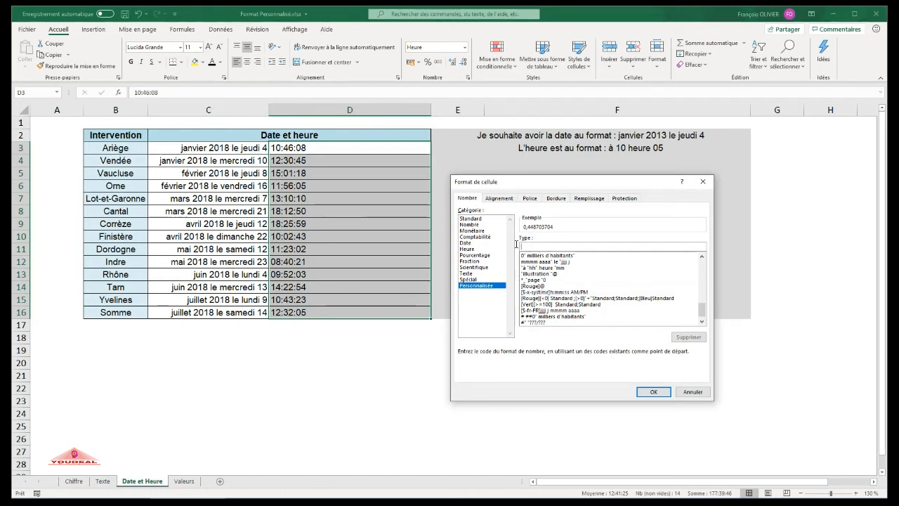
type("\"")
type("à \"")
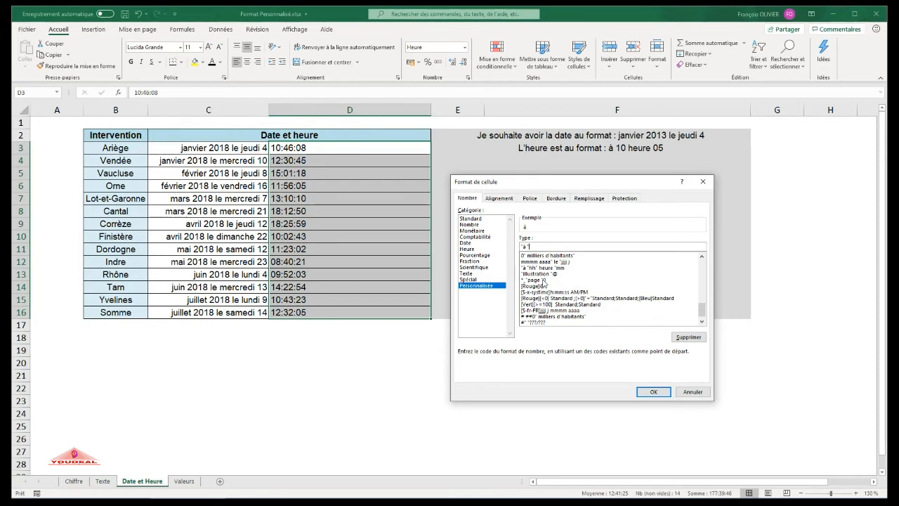
Complete the time format code with hh" heure "mm and apply it to D3:D16.
type("h")
type("h\" heu")
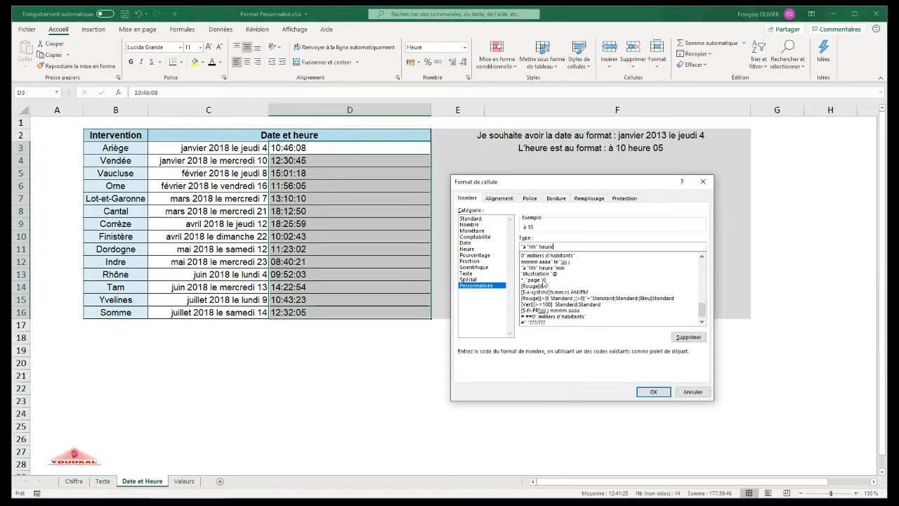
type("re \"mm")
left_click(651, 392)
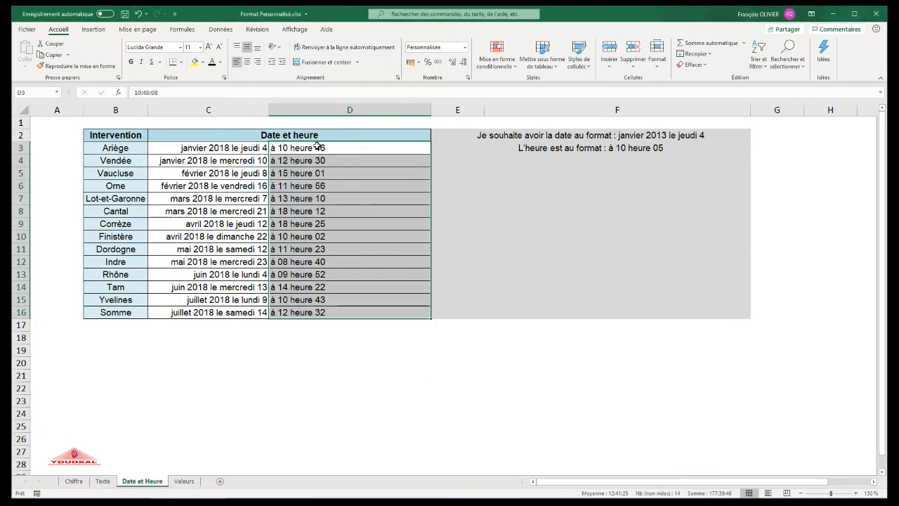
left_click(351, 367)
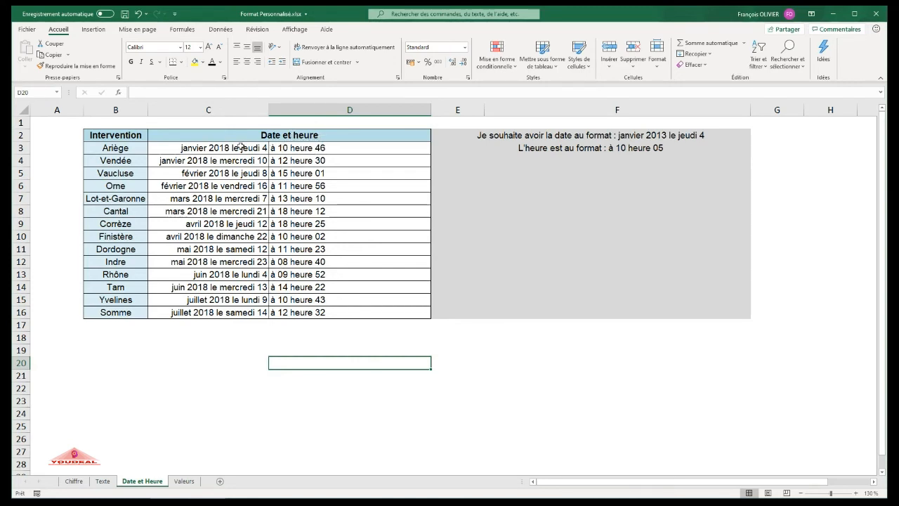
Review the custom format codes of the dates in C3:C16 and of the times in D3:D16.
left_click_drag(241, 148, 242, 313)
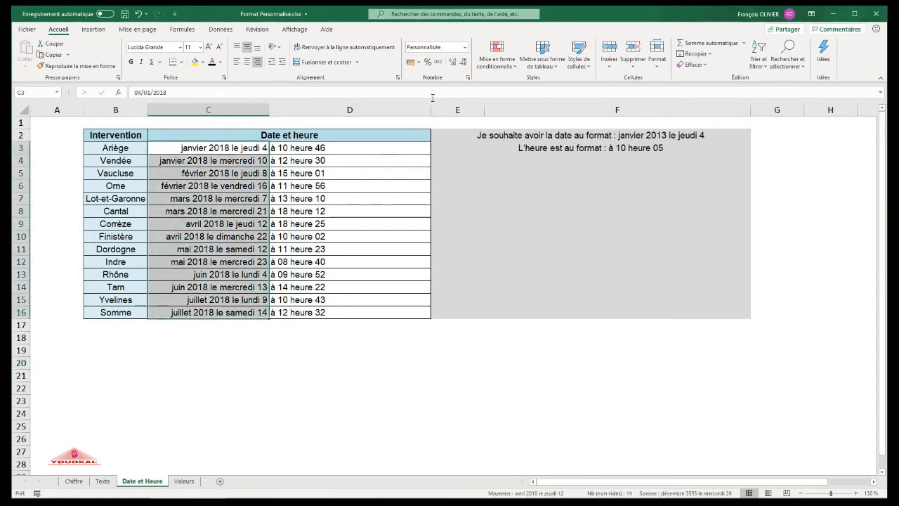
left_click(468, 77)
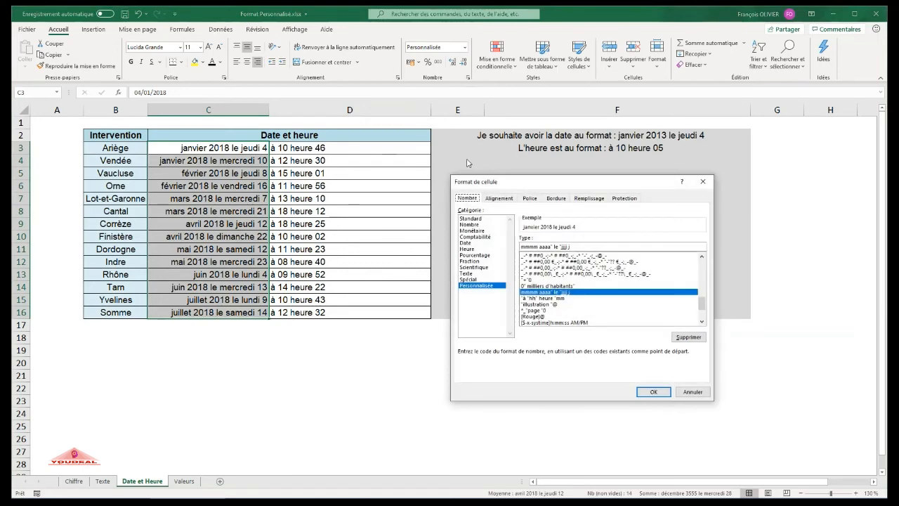
left_click_drag(517, 185, 389, 212)
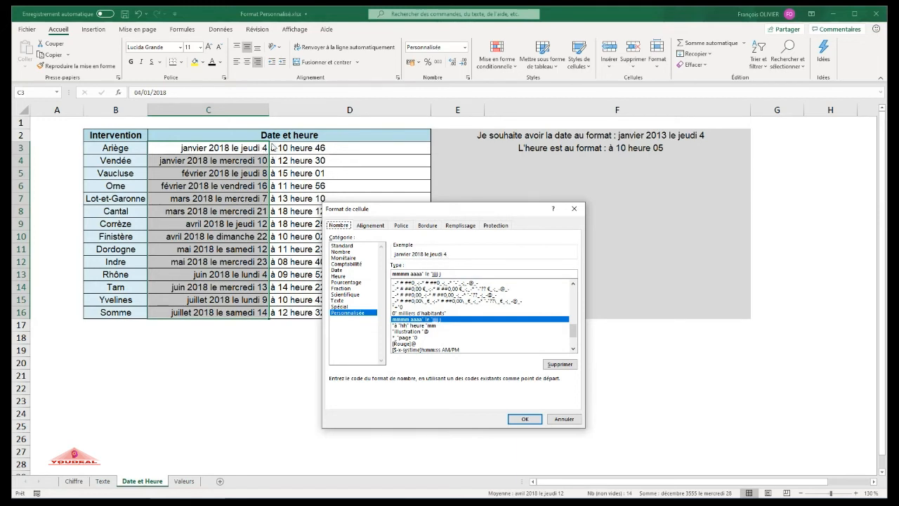
left_click(524, 416)
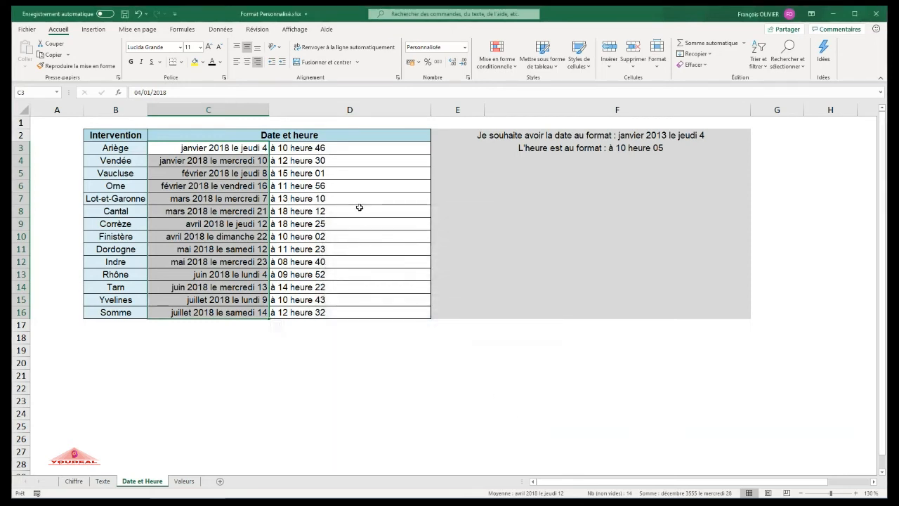
left_click_drag(355, 147, 368, 312)
left_click(467, 79)
left_click_drag(486, 217, 576, 172)
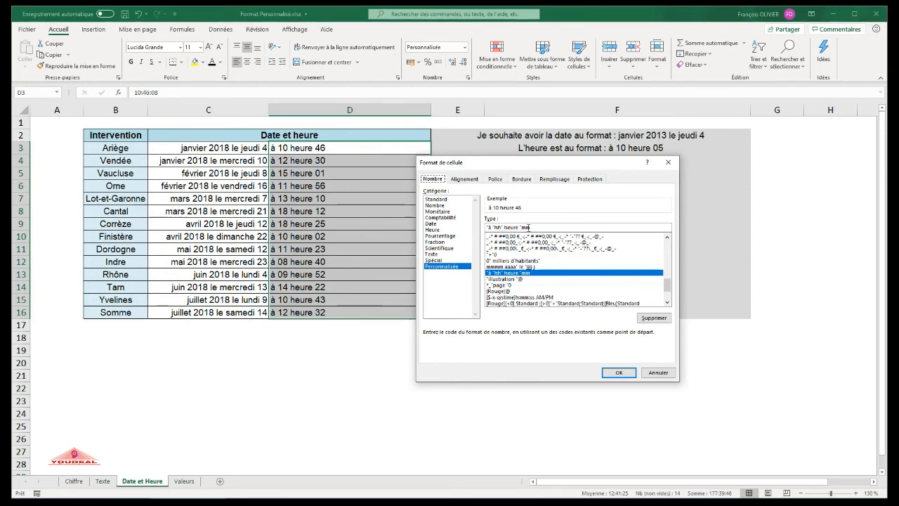
left_click(619, 373)
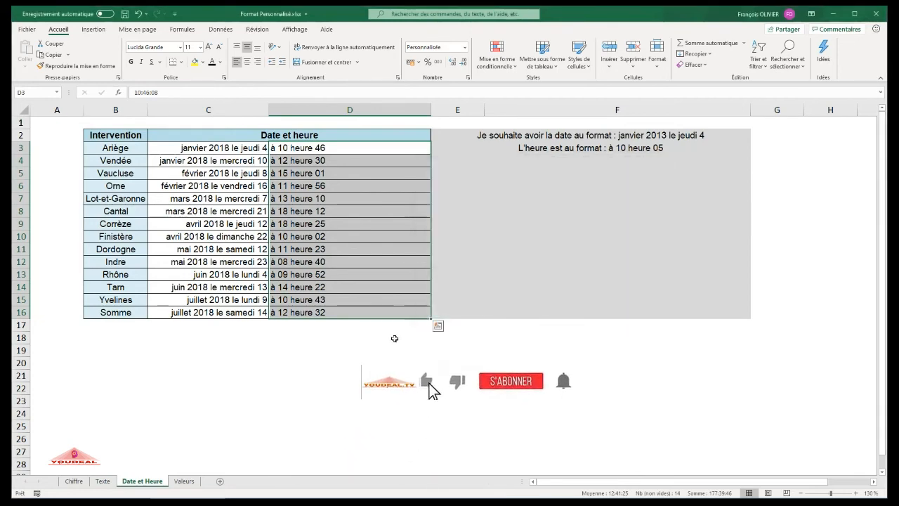
On the Valeurs sheet, start a custom format for the Solde values in E4:E10 with the section [rouge] [<0];.
left_click(184, 481)
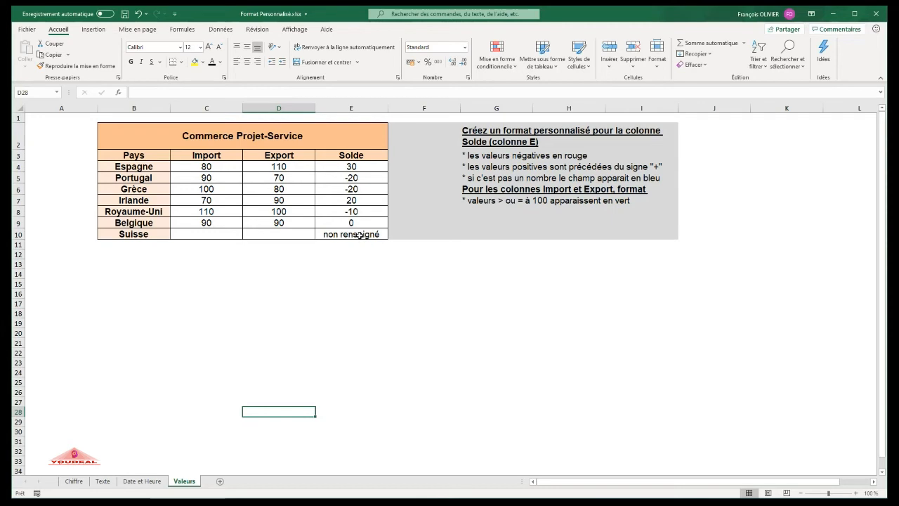
left_click_drag(365, 166, 359, 233)
left_click(468, 81)
left_click_drag(468, 163, 443, 217)
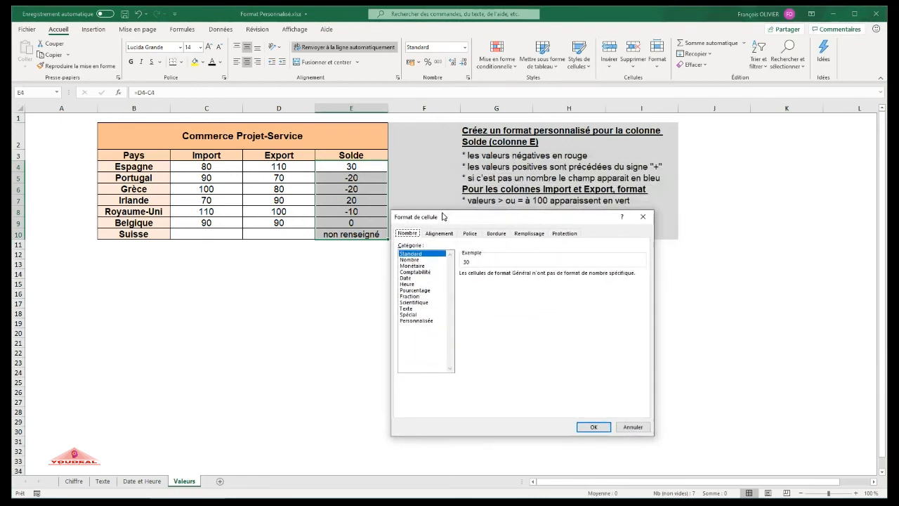
left_click(421, 320)
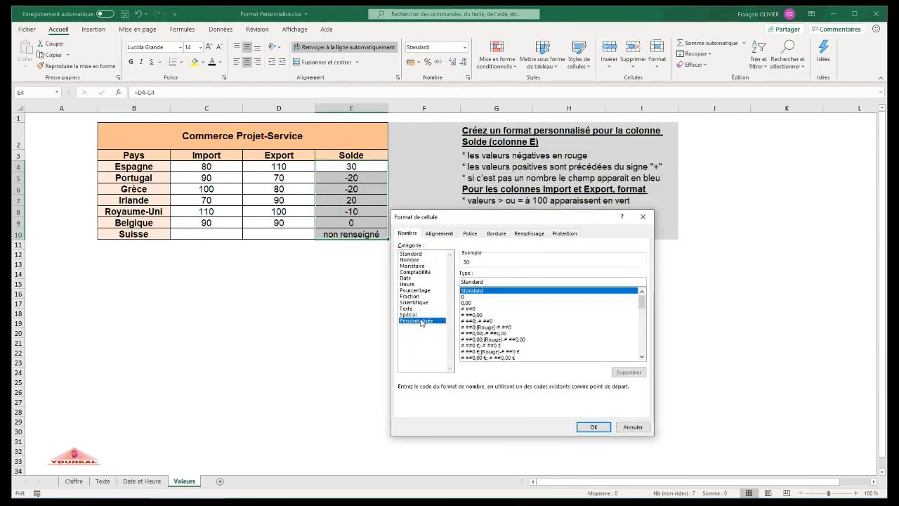
left_click_drag(488, 282, 453, 283)
key("Delete")
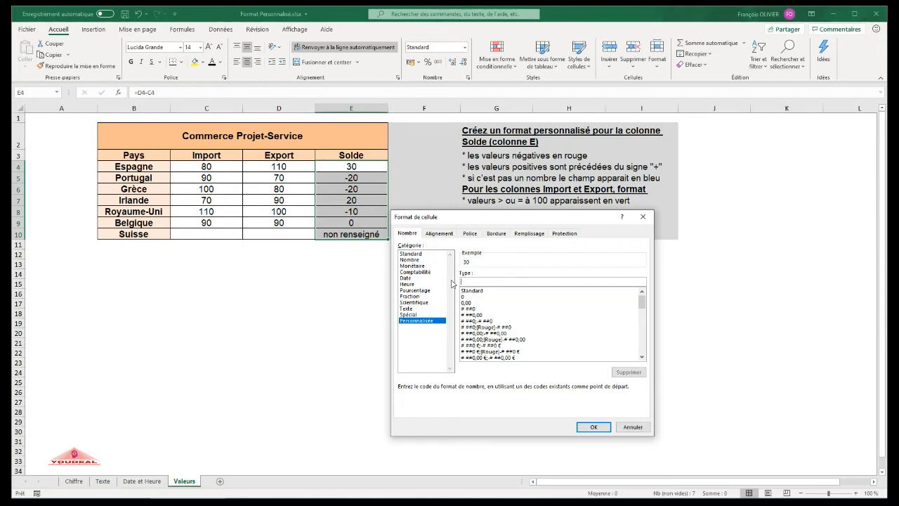
type("[rouge]")
type("<0]")
Extend the Solde format code with [>0] "+"standard;standard;[bleu] standard and apply it to E4:E10.
type(">0")
type("\"+\"stan")
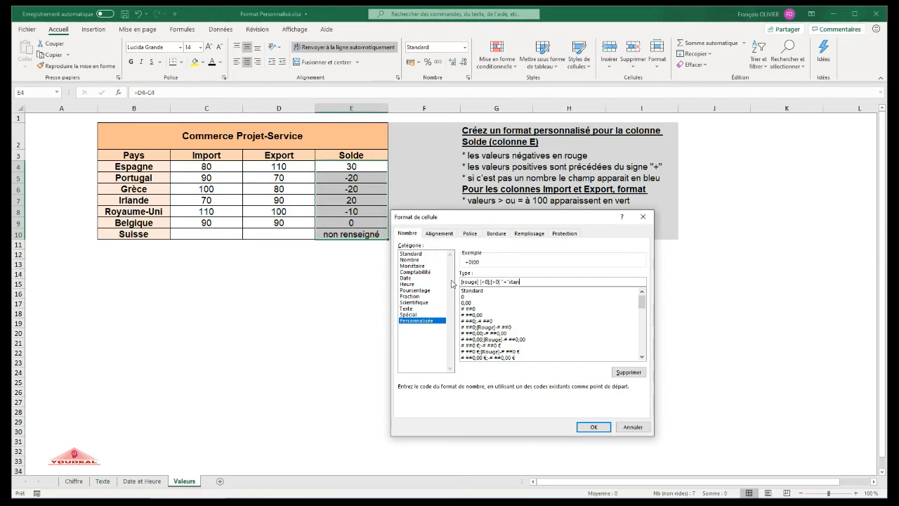
type("dard")
type("standard")
type(";")
type("[bleu] standard")
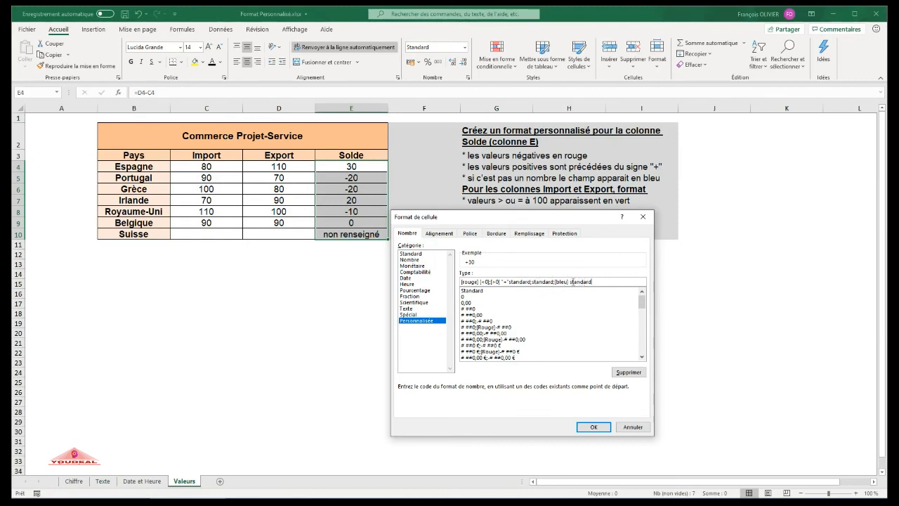
left_click(593, 427)
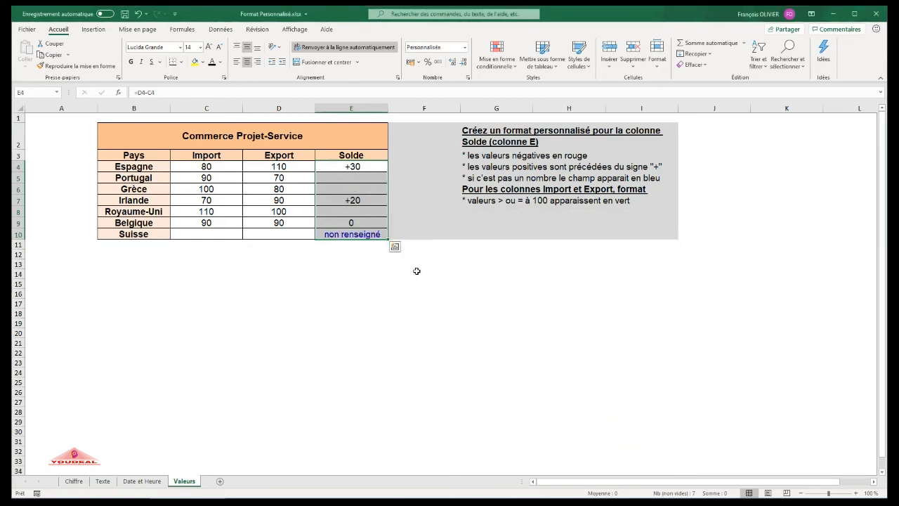
Add standard after [<0] in the custom format code of the Solde values in E4:E10.
left_click_drag(359, 166, 364, 232)
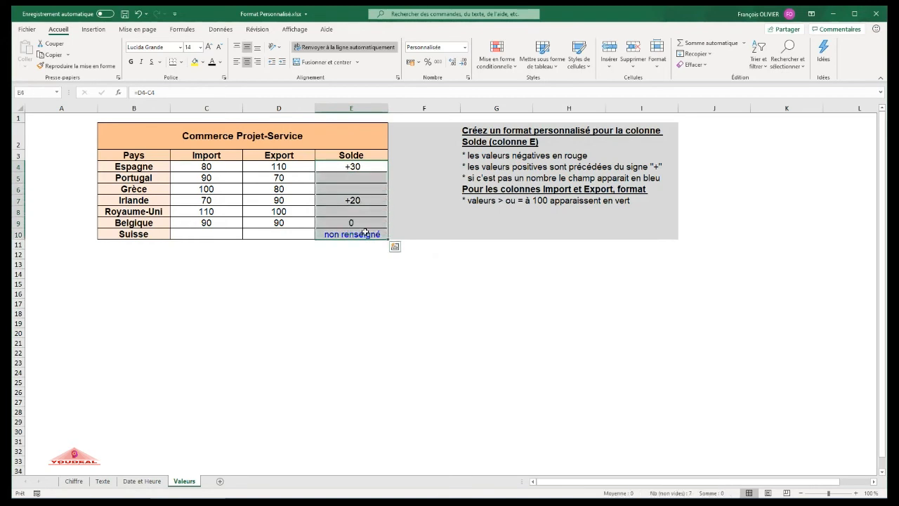
right_click(366, 189)
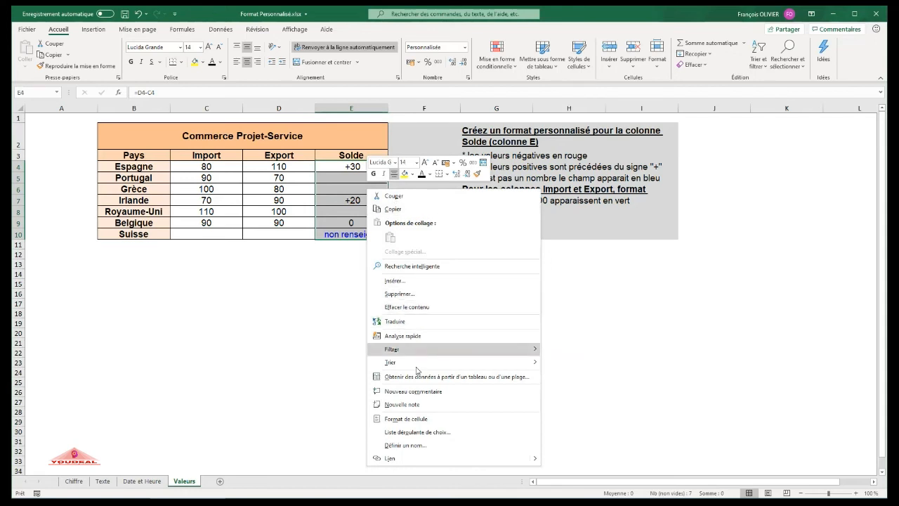
left_click(413, 418)
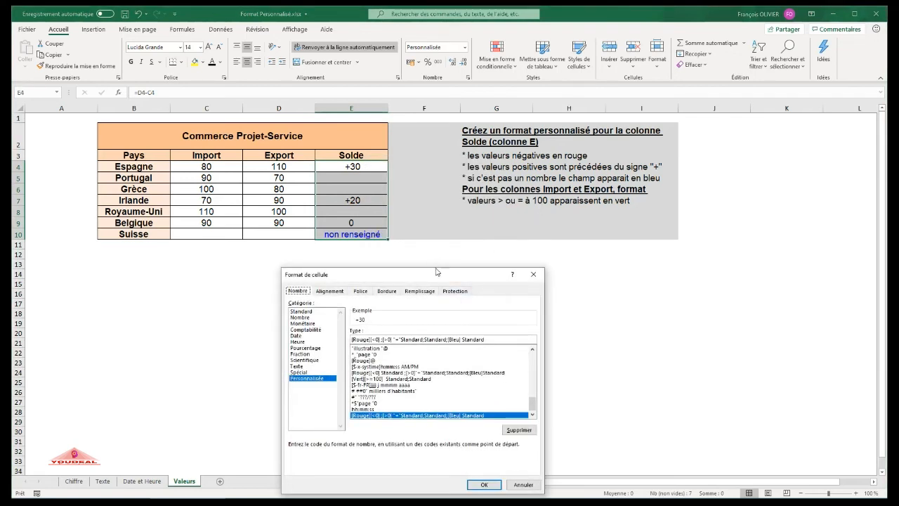
left_click_drag(436, 275, 554, 208)
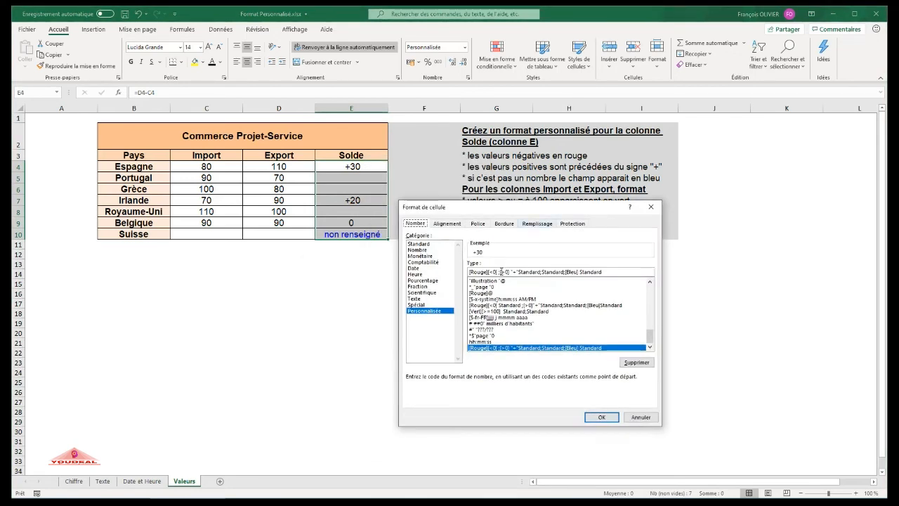
left_click(498, 272)
type("stan")
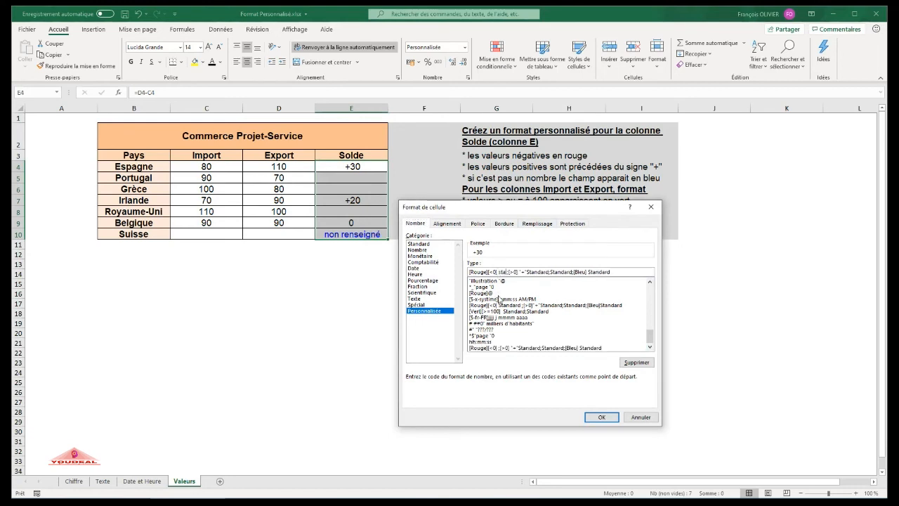
type("dard")
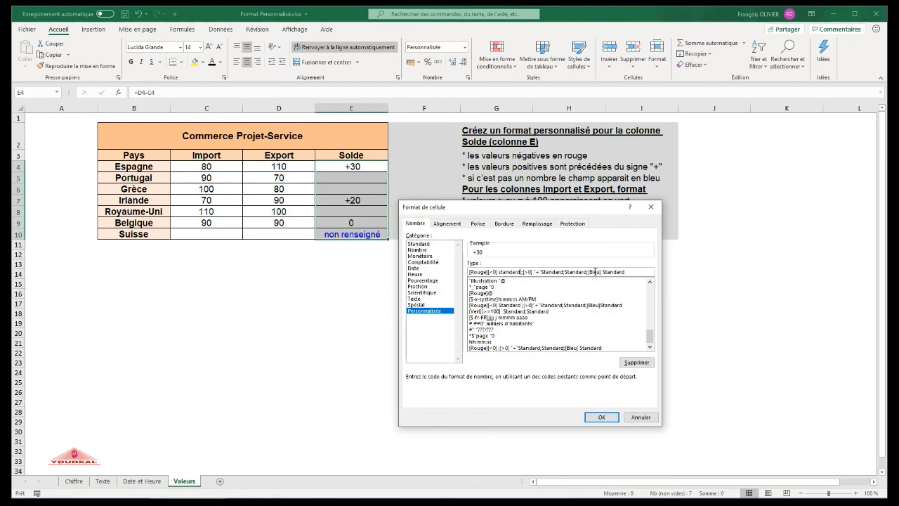
left_click(602, 417)
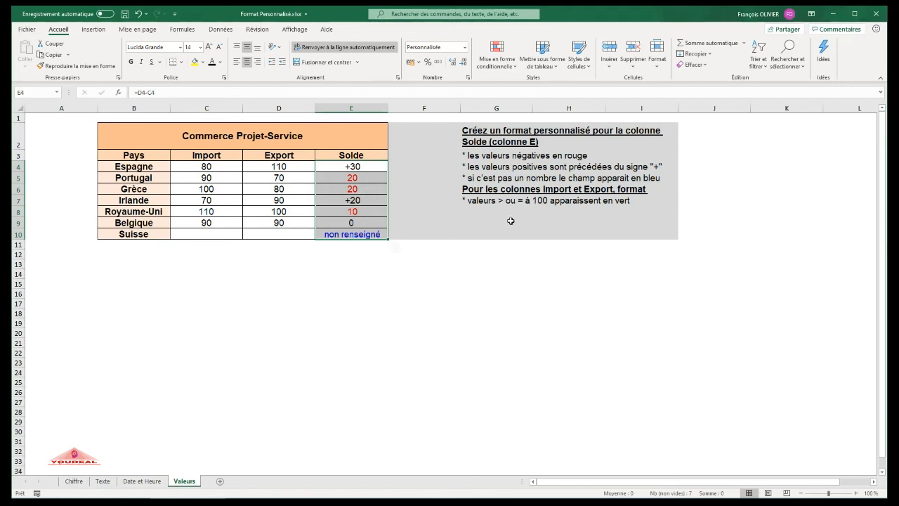
Apply the custom format code [vert] [>=100] standard; standard to the Import and Export values in C4:D10.
left_click(229, 169)
left_click_drag(229, 169, 271, 231)
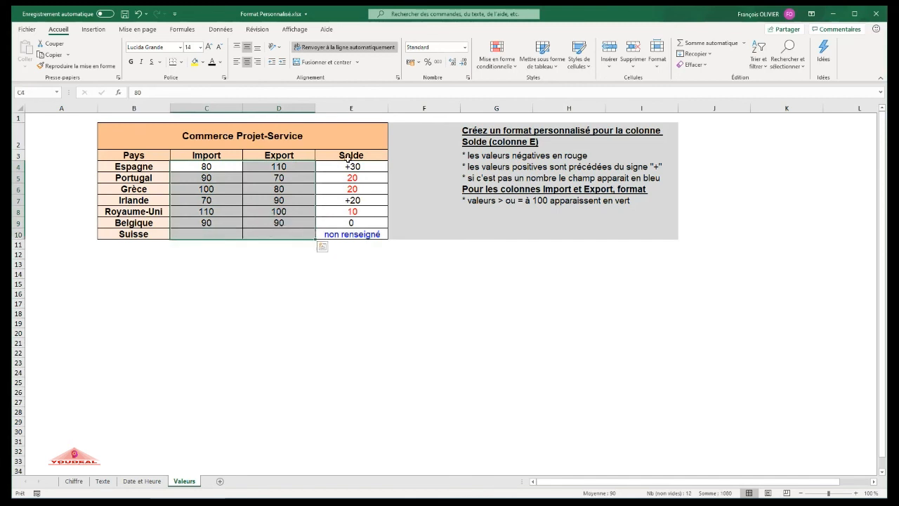
left_click(468, 77)
left_click_drag(481, 216, 481, 225)
left_click(420, 329)
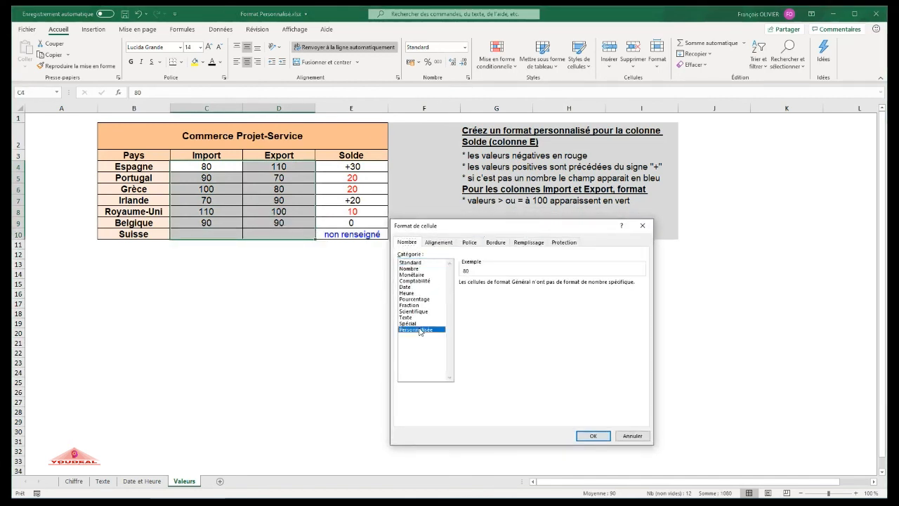
left_click_drag(489, 289, 444, 287)
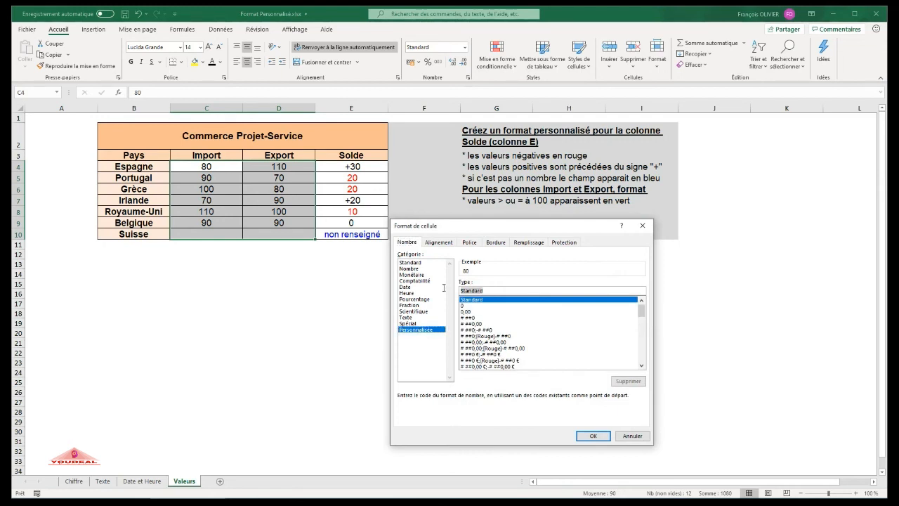
key("Delete")
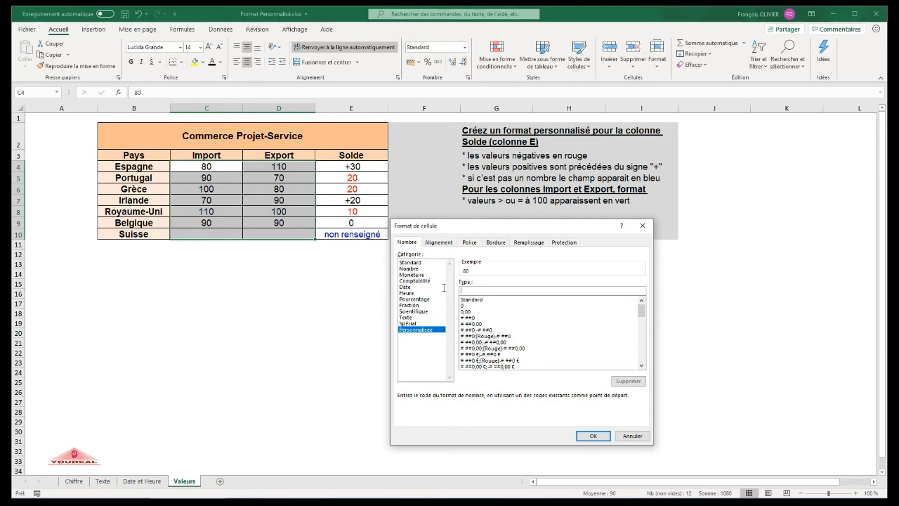
type("[vert] [>=1")
type("00")
type("] standard; standard")
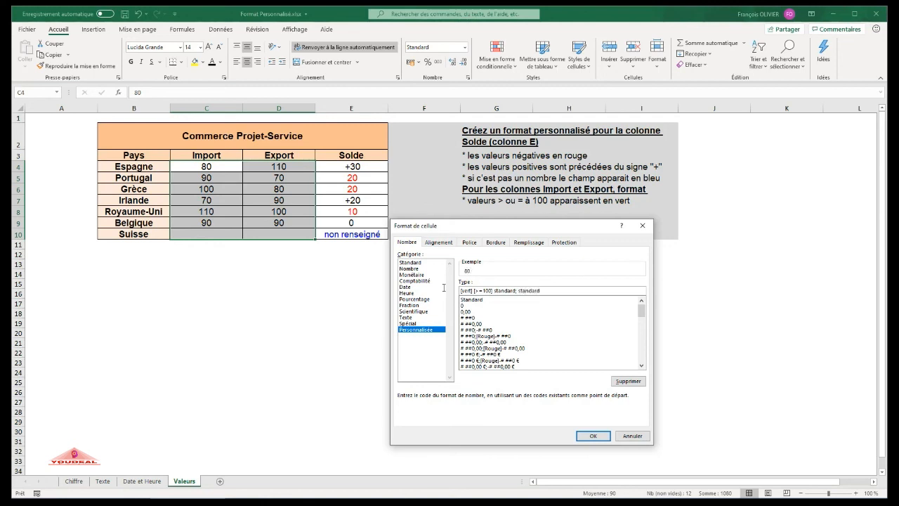
left_click(594, 436)
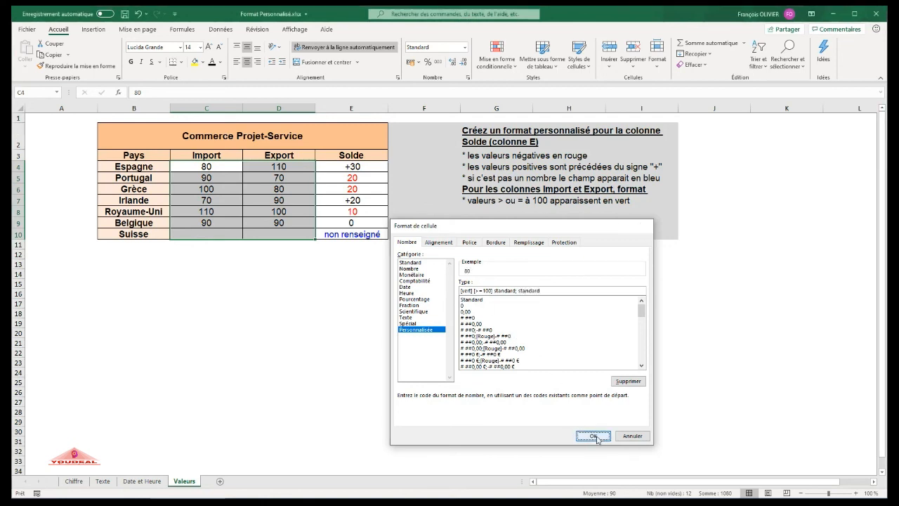
left_click(216, 274)
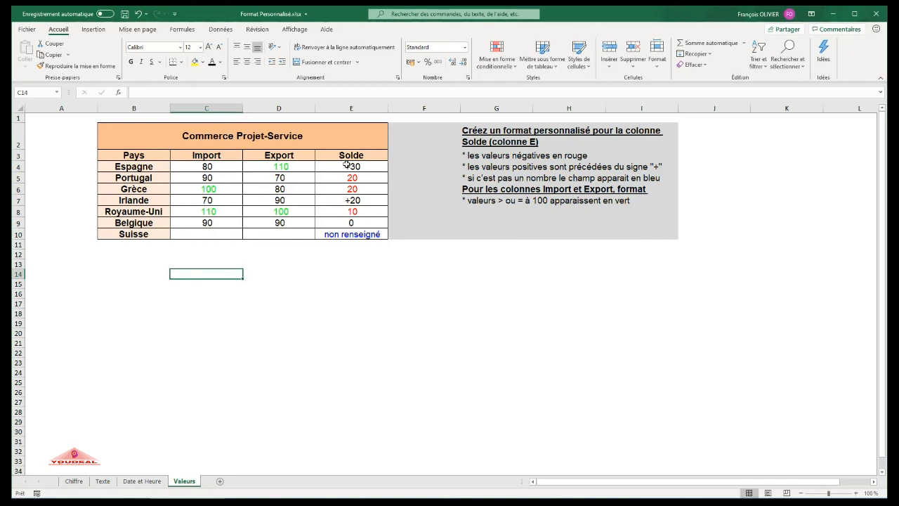
Review the custom number format code applied to the Solde values in E4:E10, leaving it as is.
left_click_drag(346, 164, 351, 234)
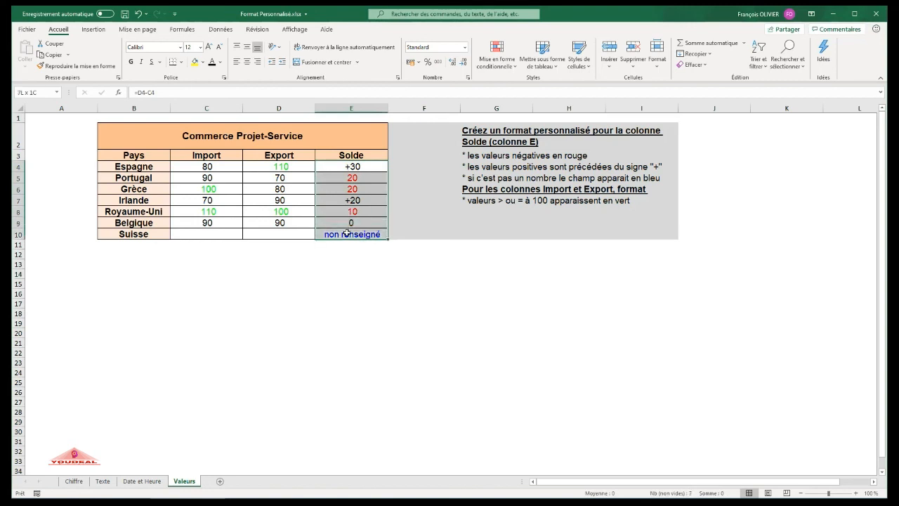
left_click(468, 77)
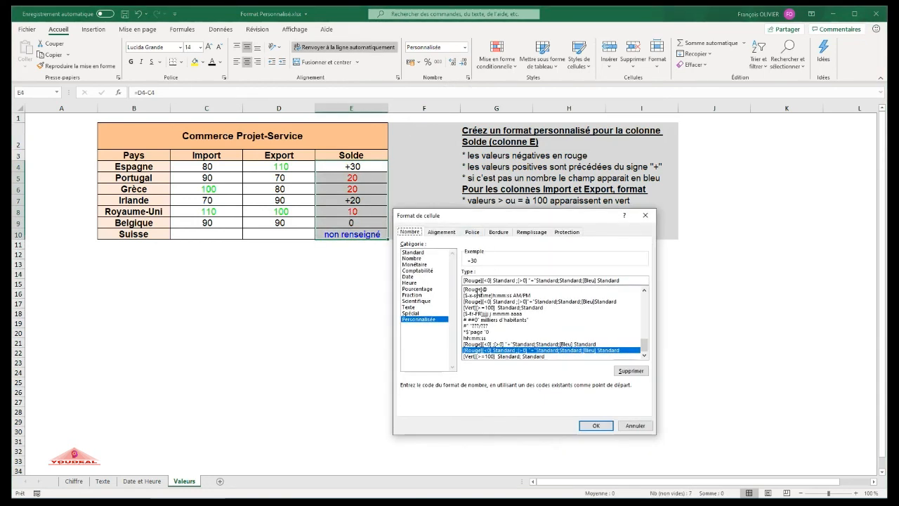
left_click(492, 280)
left_click(593, 426)
Check the custom number format code applied to the Import and Export values in C4:D10.
left_click_drag(207, 169, 316, 239)
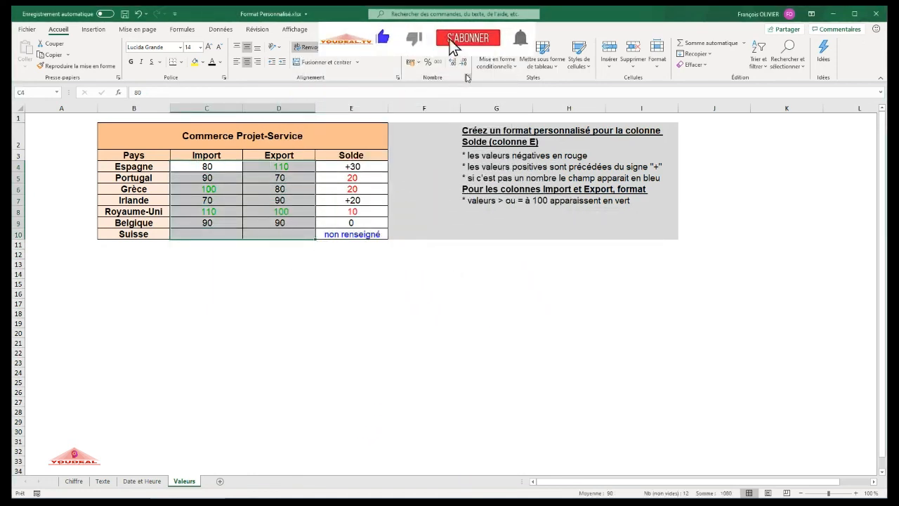
left_click(467, 77)
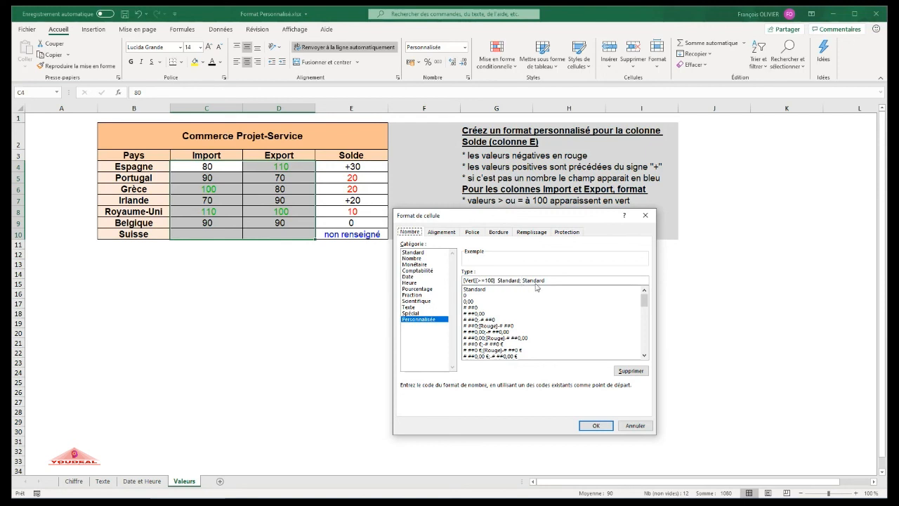
left_click(593, 425)
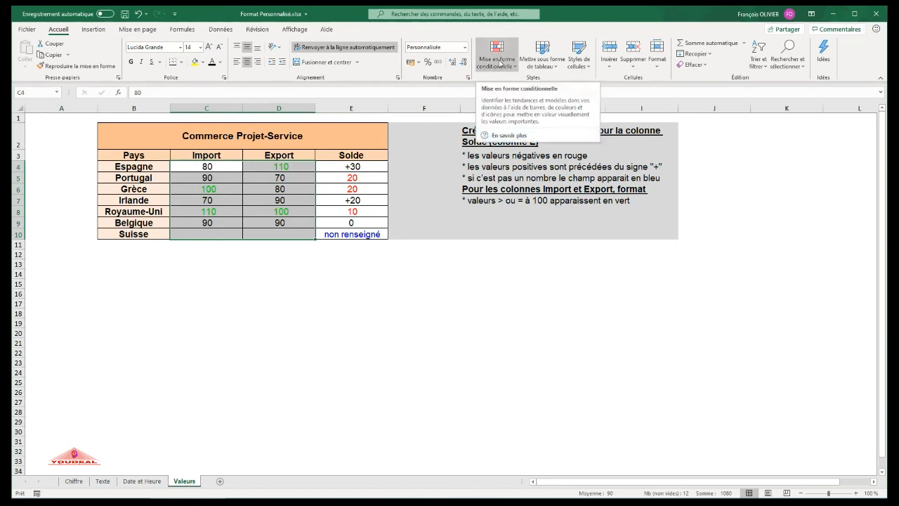
Look over the conditional formatting rules for highlighting cells offered for C4:D10 without applying one.
left_click(497, 62)
mouse_move(503, 84)
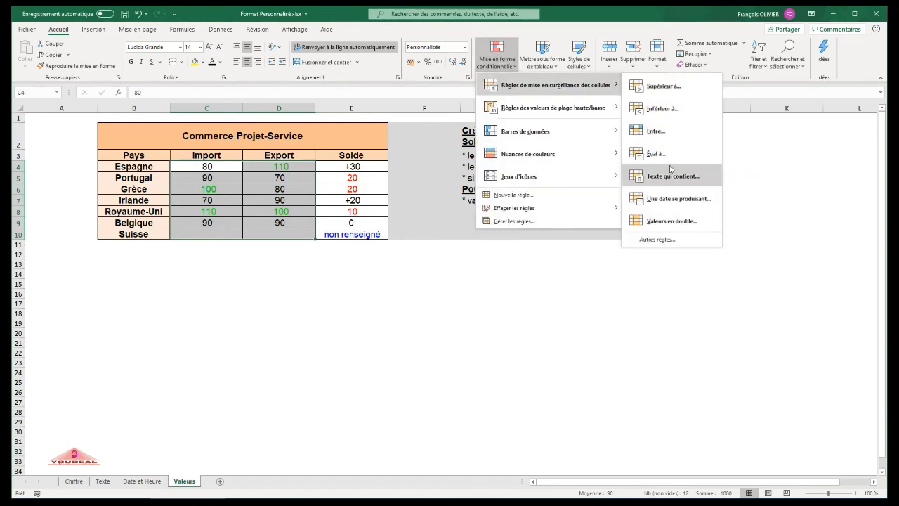
left_click(528, 276)
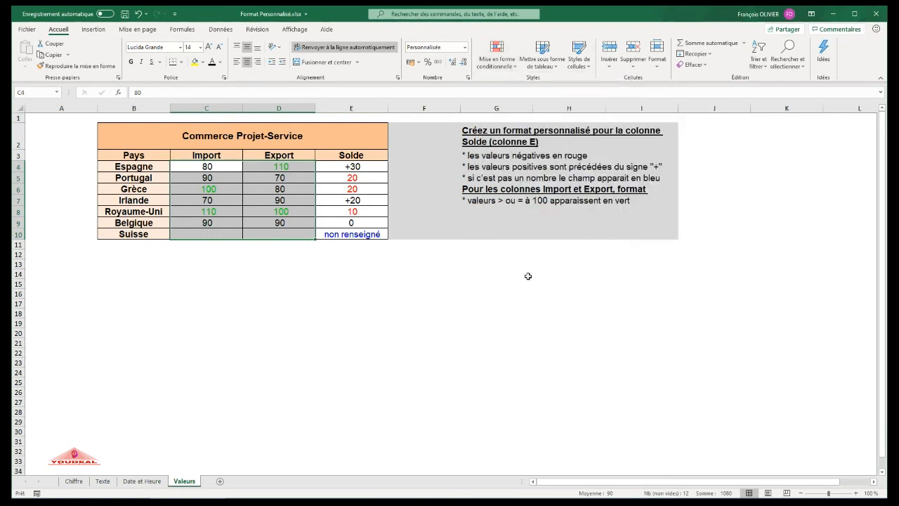